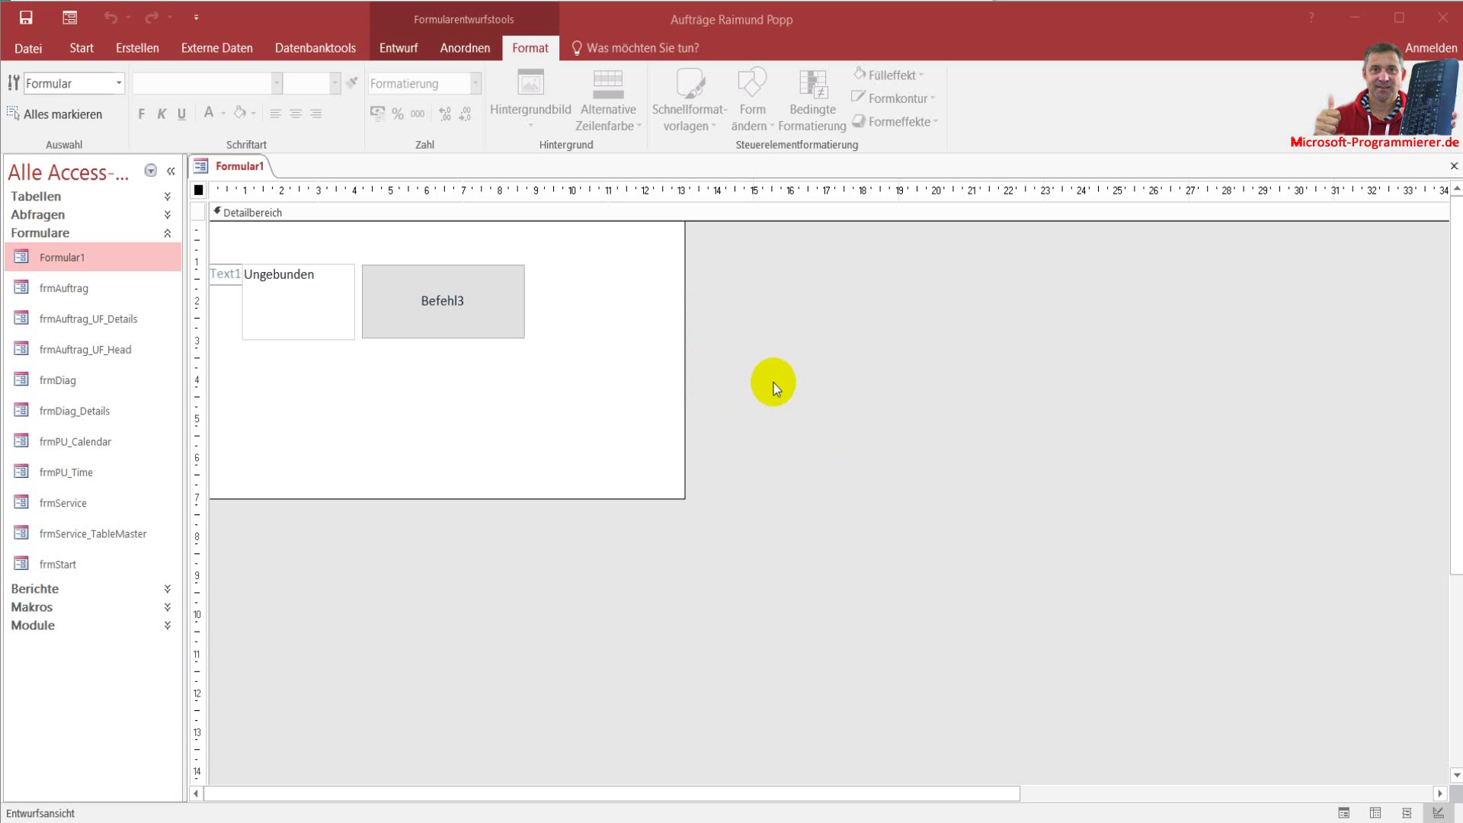
# - Drag the Befehl3 button on Formular1 a little to the right
pyautogui.click(484, 329)
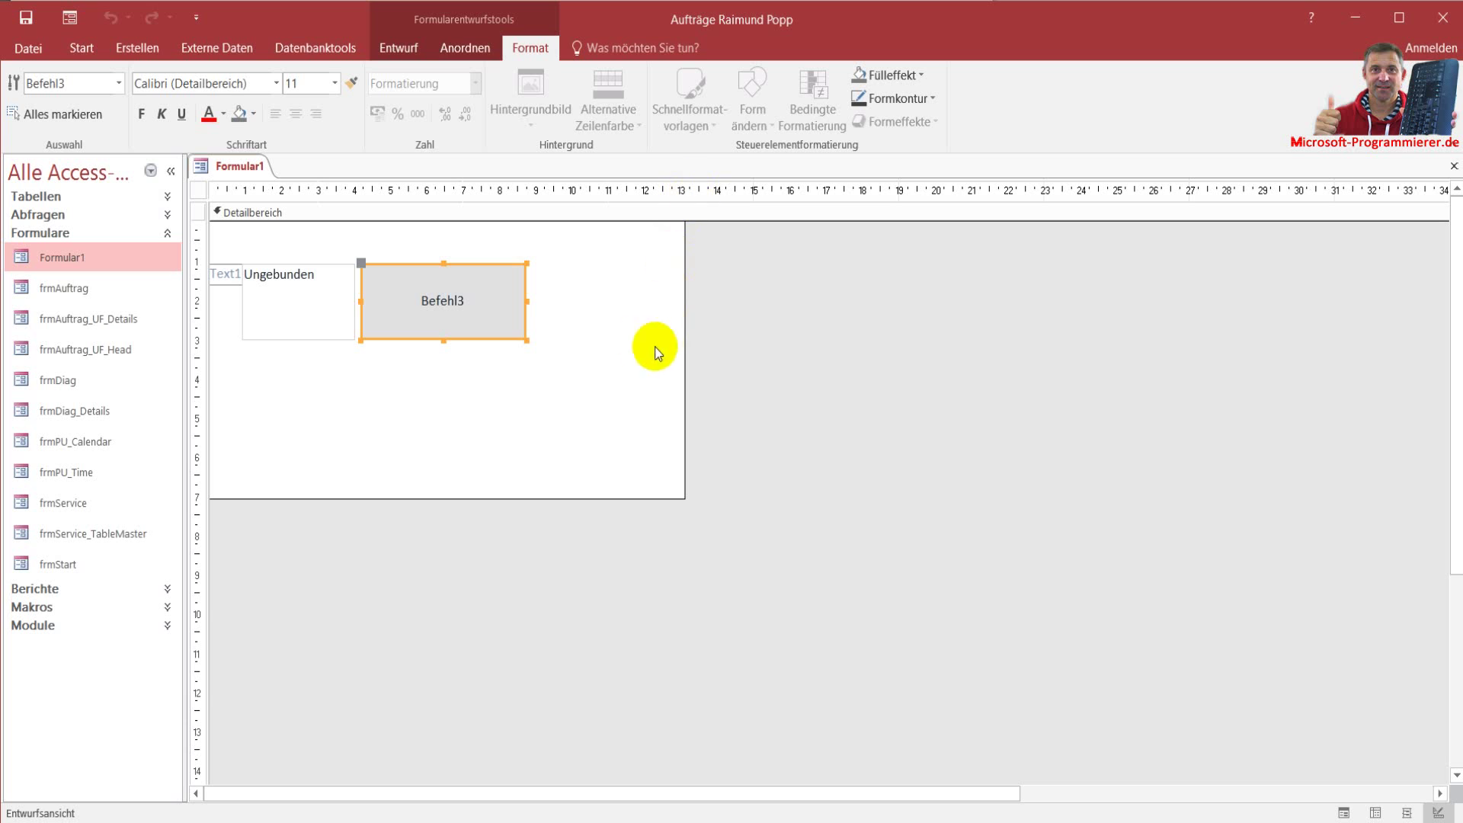
pyautogui.moveTo(417, 264); pyautogui.dragTo(437, 263)
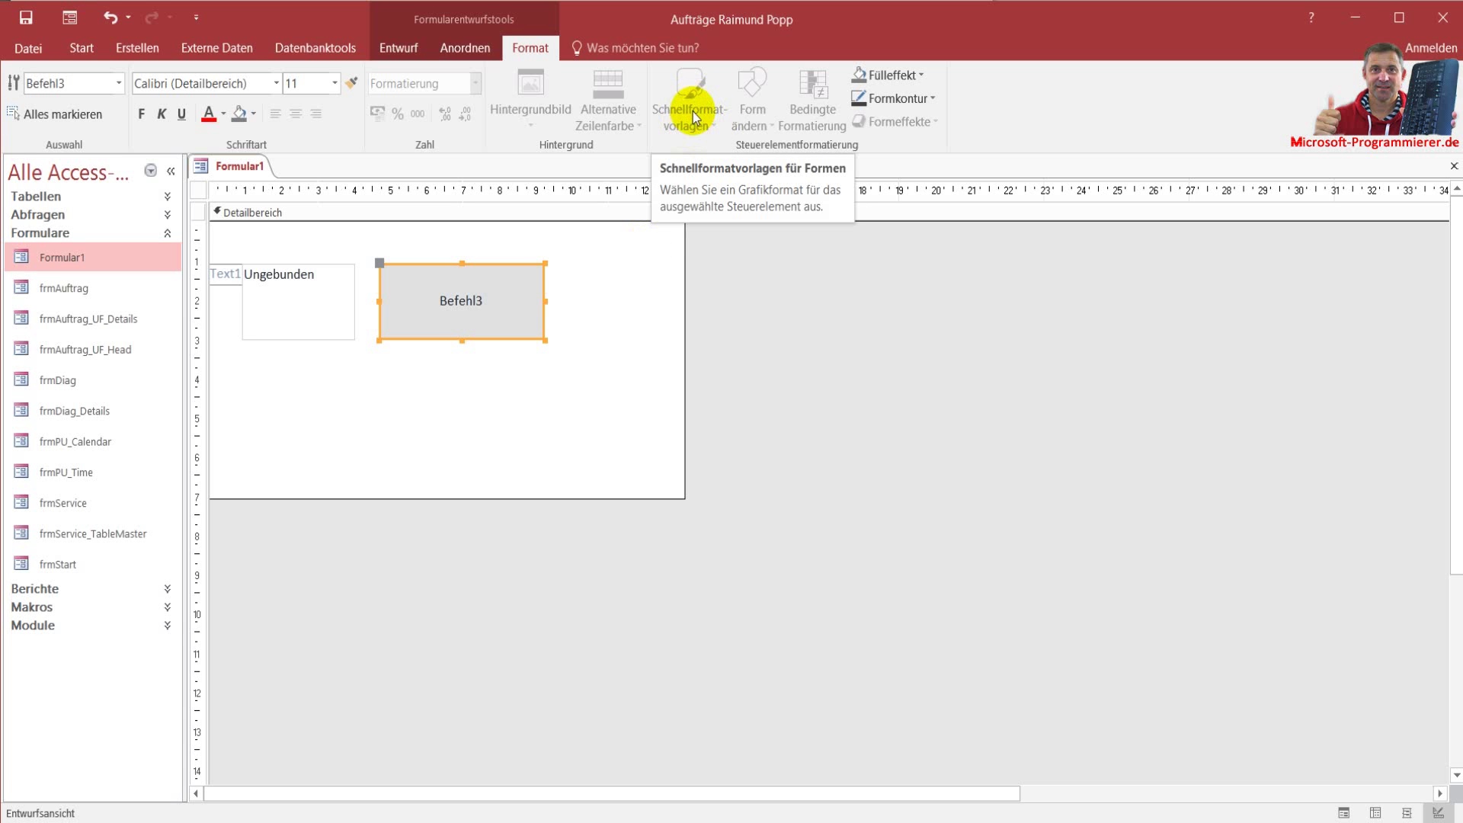
pyautogui.click(487, 408)
pyautogui.click(479, 313)
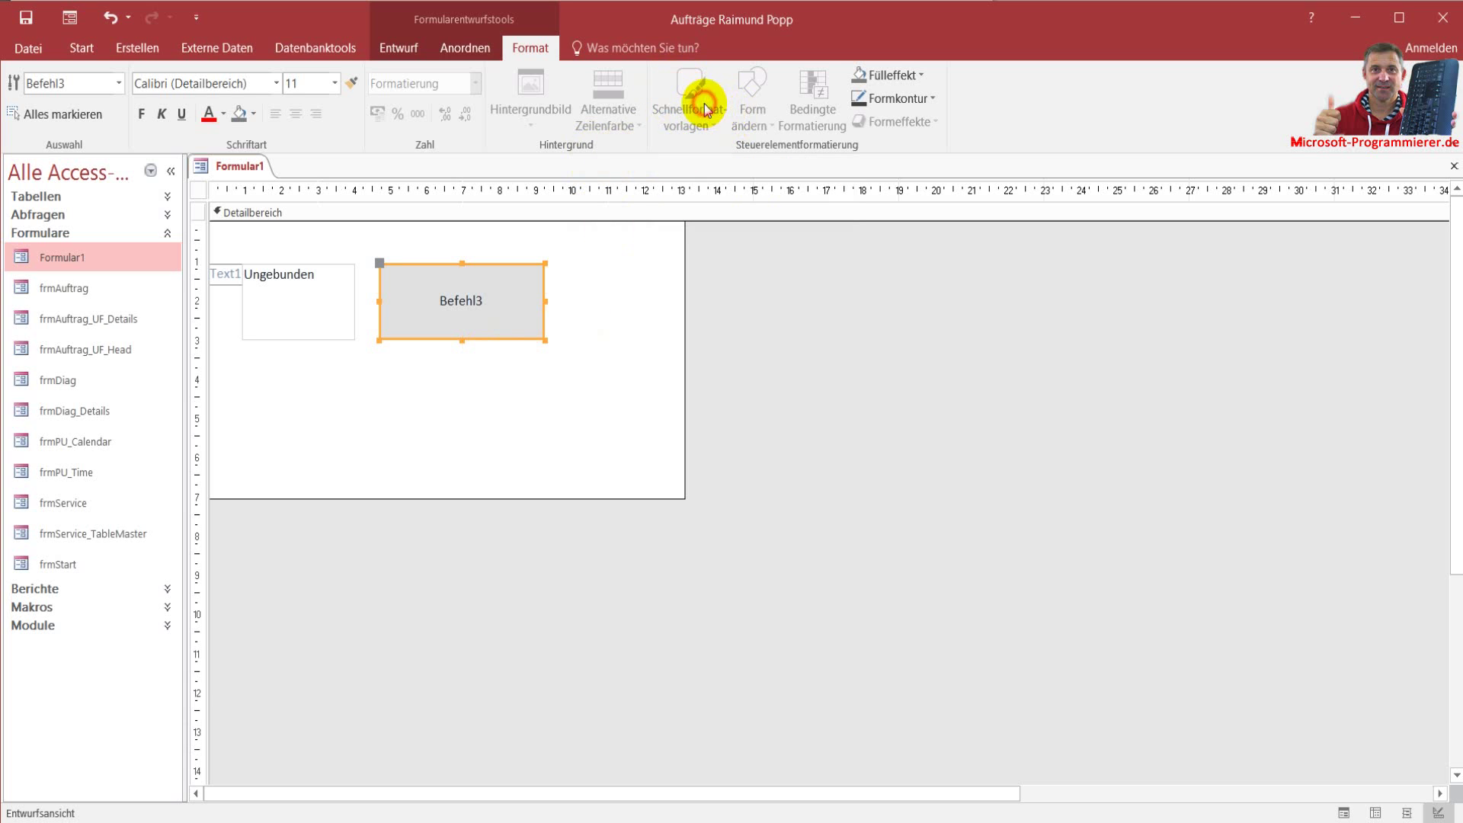
pyautogui.click(580, 309)
pyautogui.click(500, 279)
# - Review the Current Database page in Access Options, confirm with OK and acknowledge the reopen notice
pyautogui.click(31, 49)
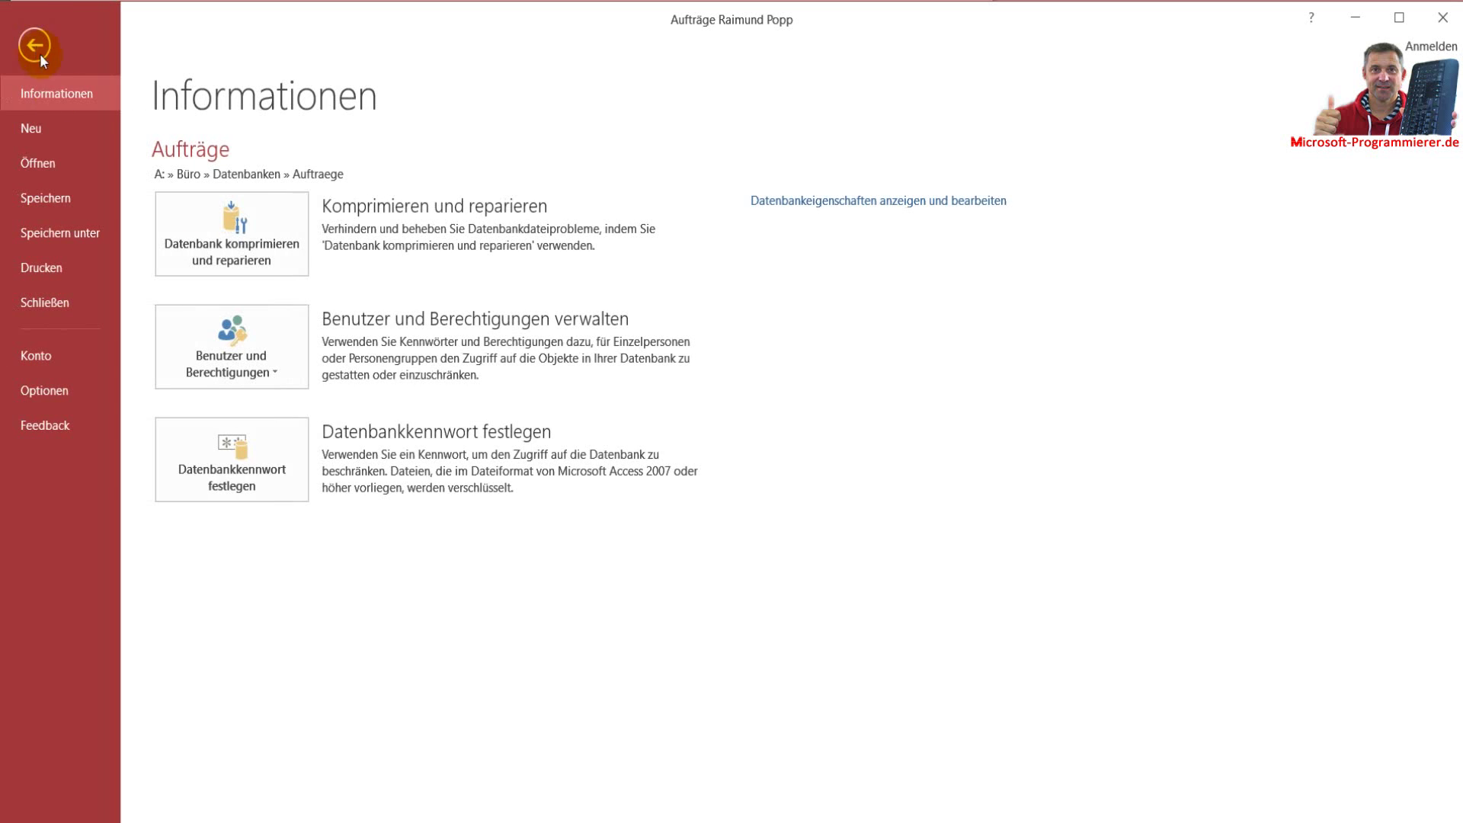
pyautogui.click(76, 388)
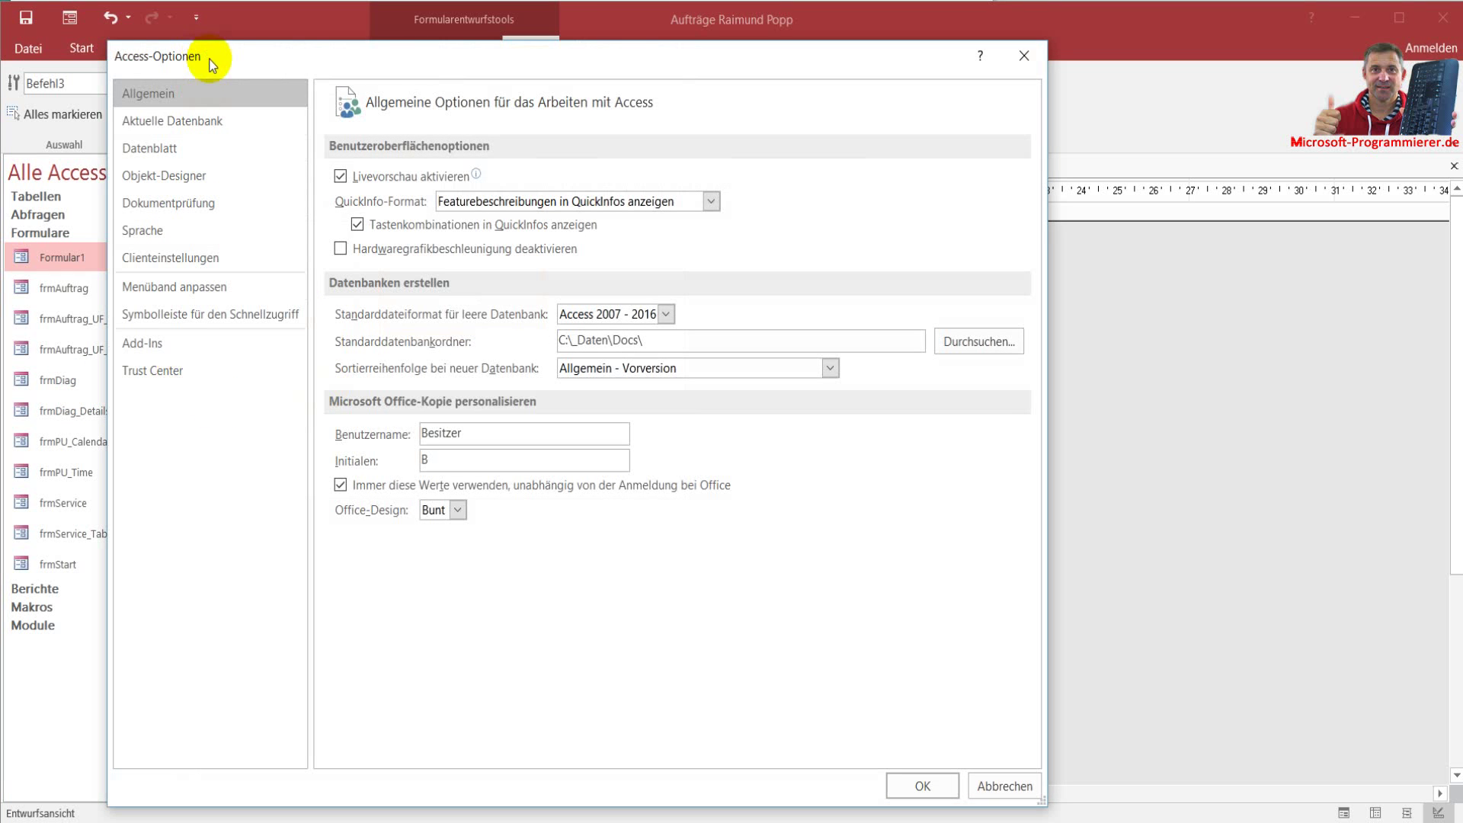
pyautogui.click(189, 123)
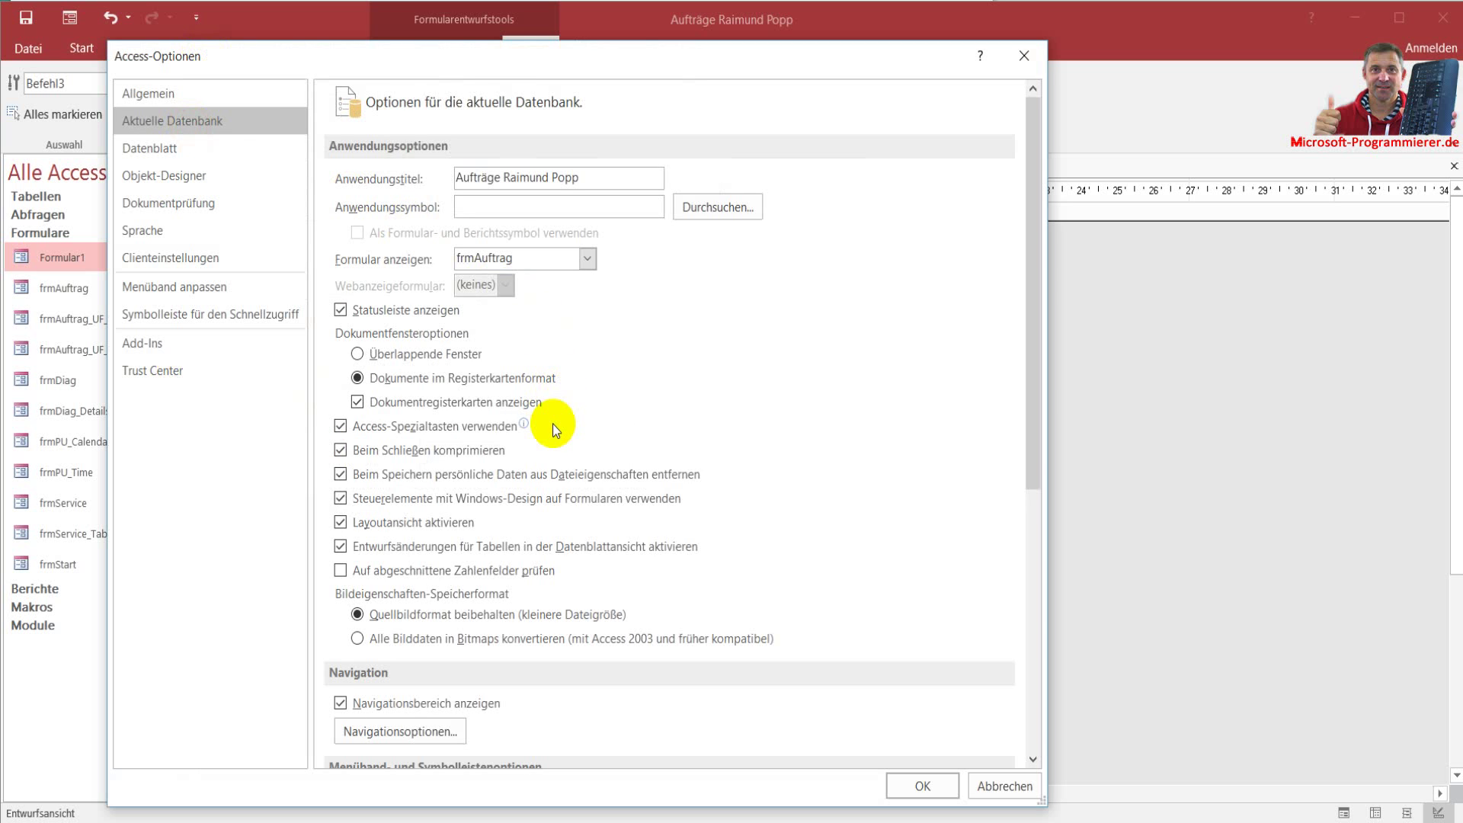
pyautogui.moveTo(1034, 458); pyautogui.dragTo(1044, 581)
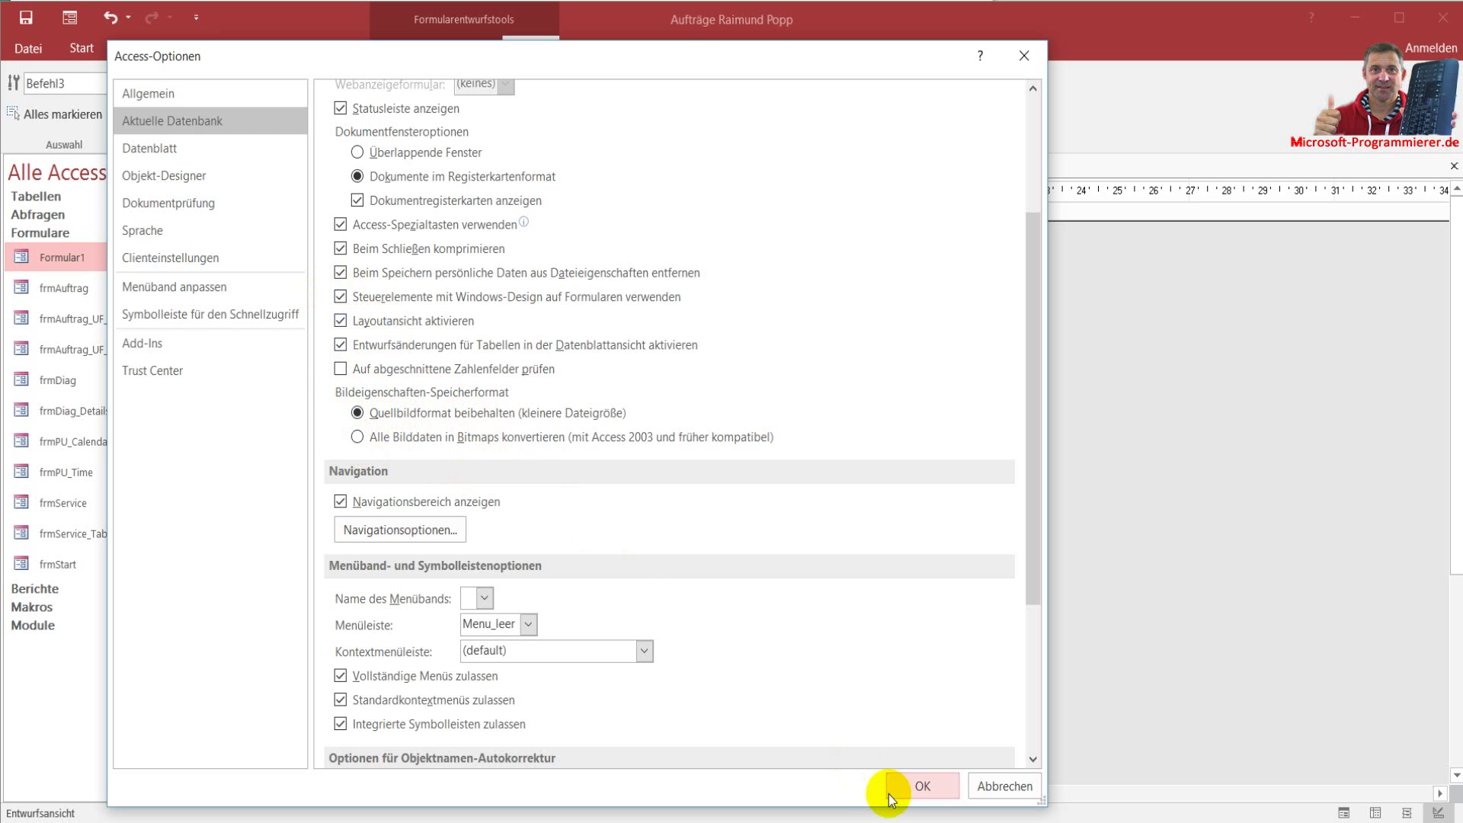
pyautogui.click(918, 789)
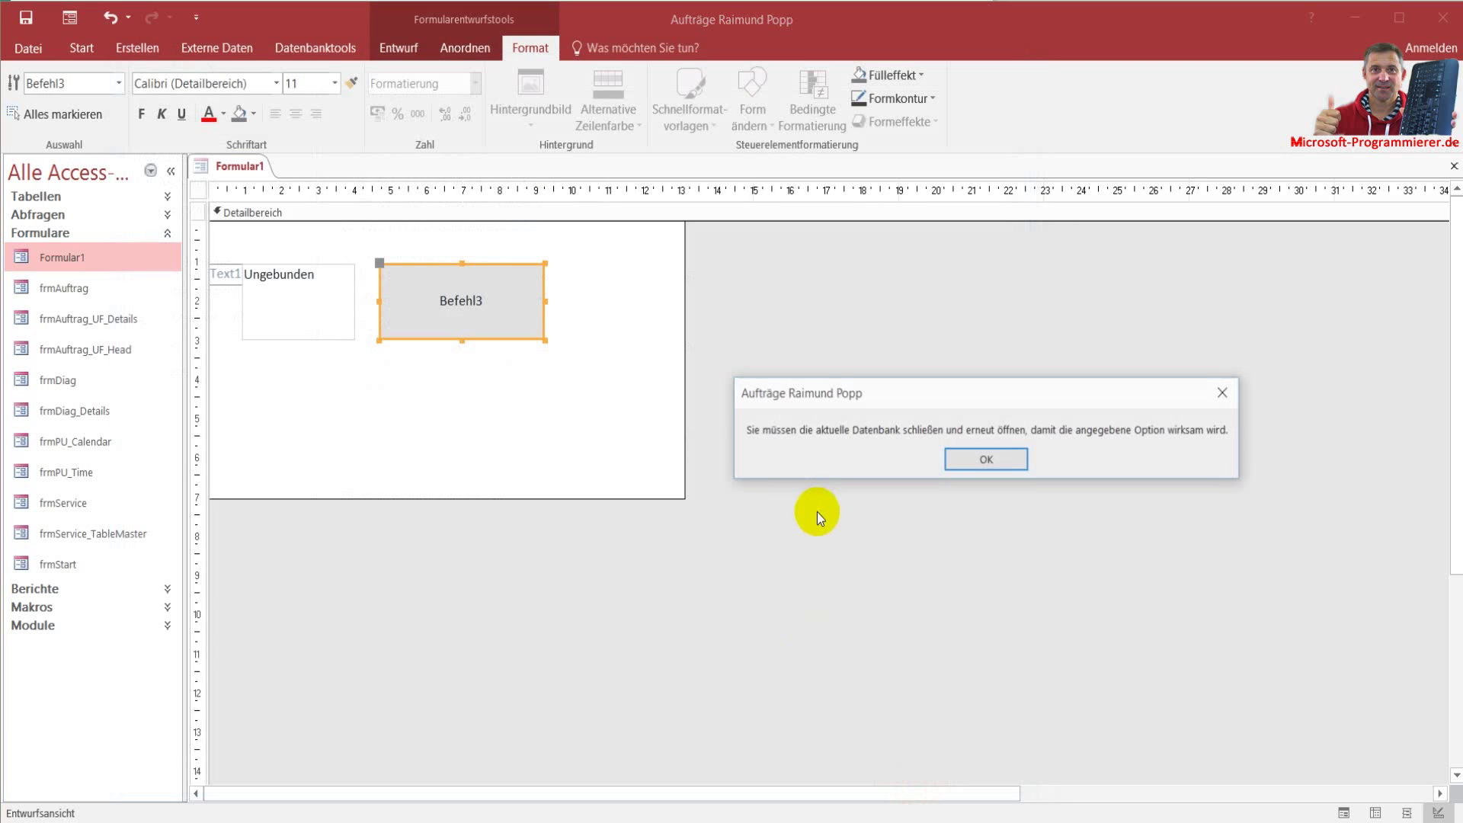
pyautogui.click(982, 460)
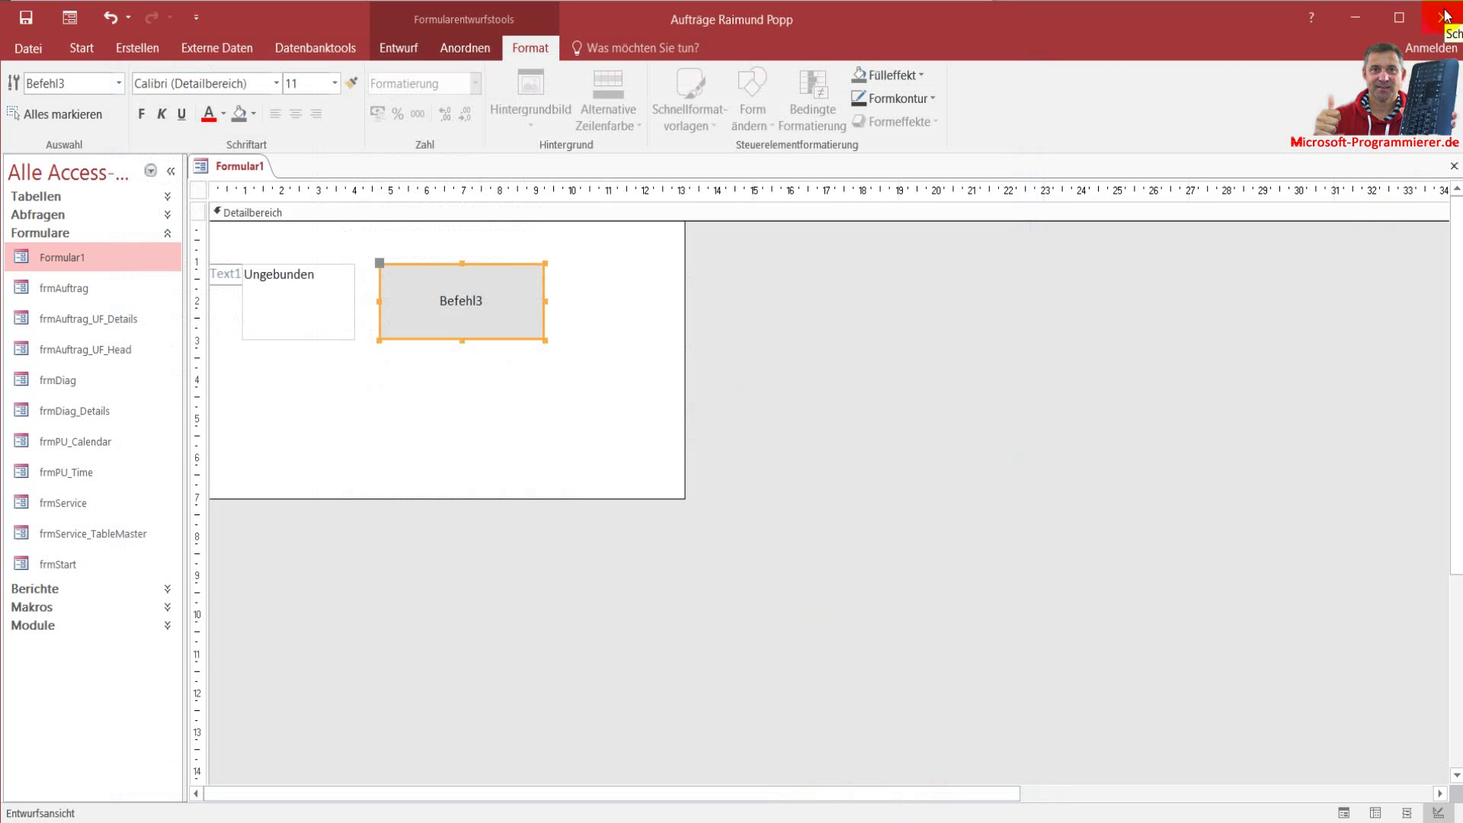
# - Check the Befehl3 selection on Formular1, then close Access and save Formular1
pyautogui.click(388, 419)
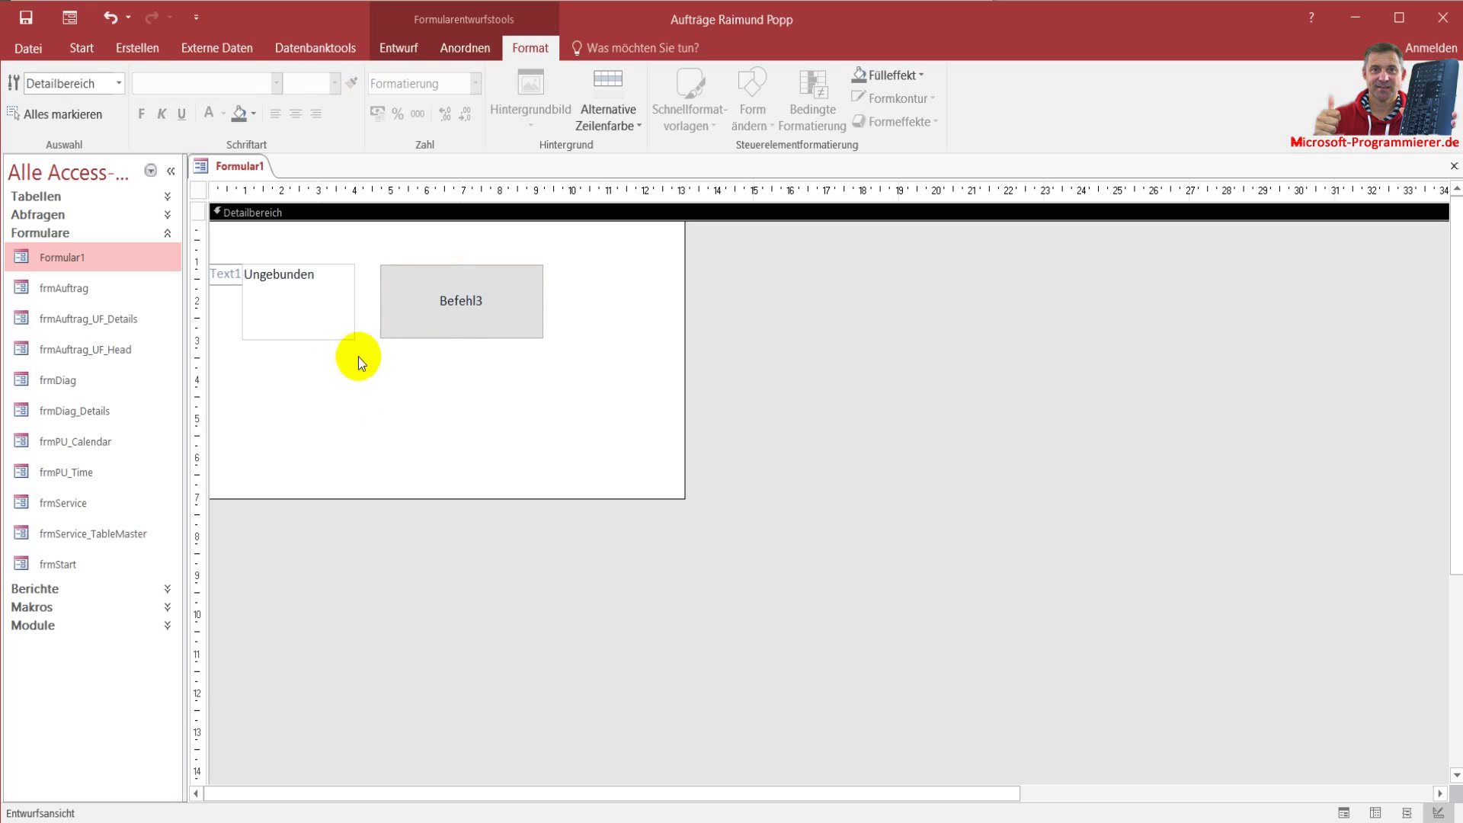
pyautogui.moveTo(387, 364); pyautogui.dragTo(405, 332)
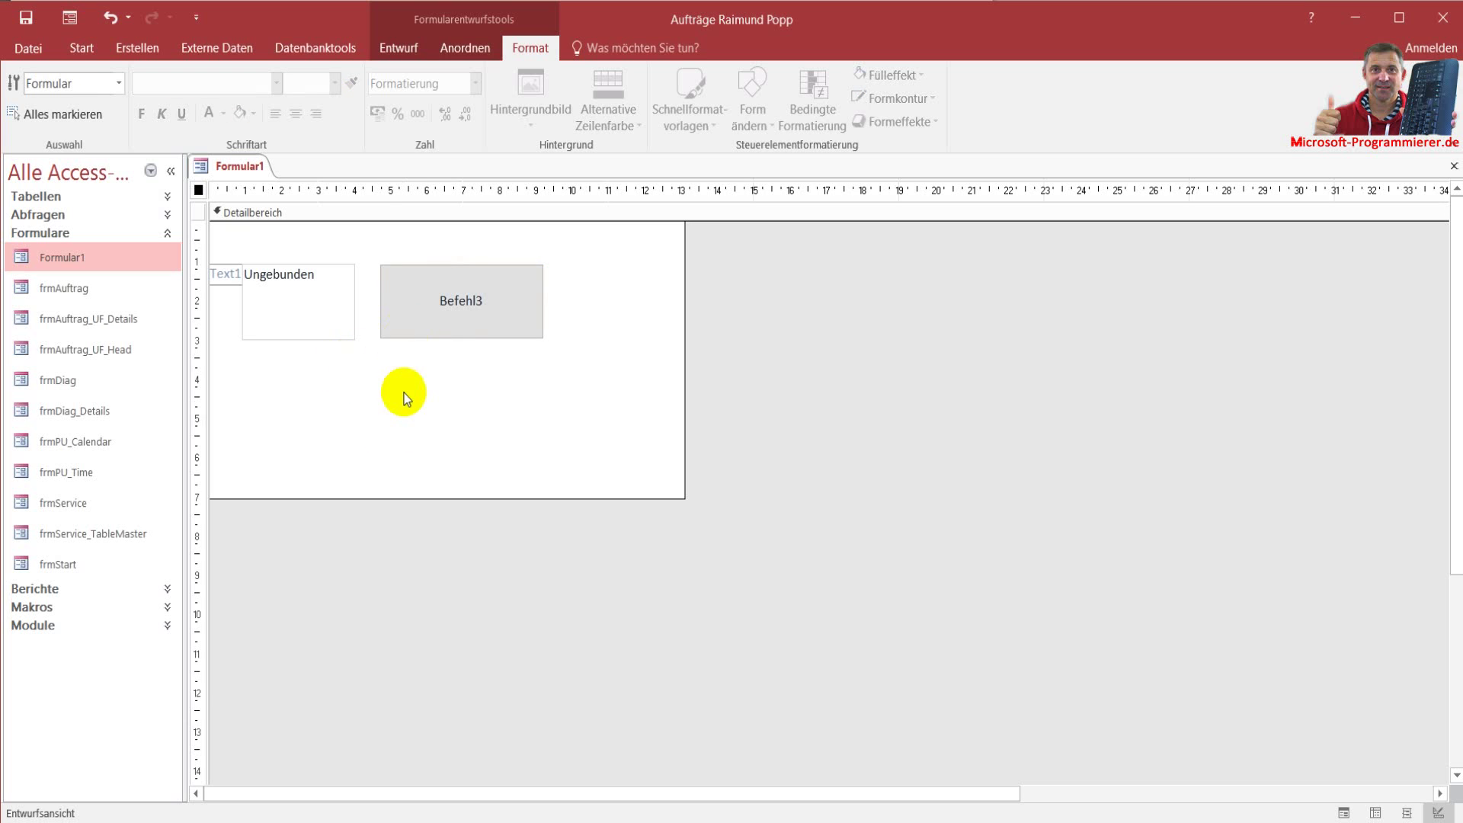
pyautogui.click(413, 379)
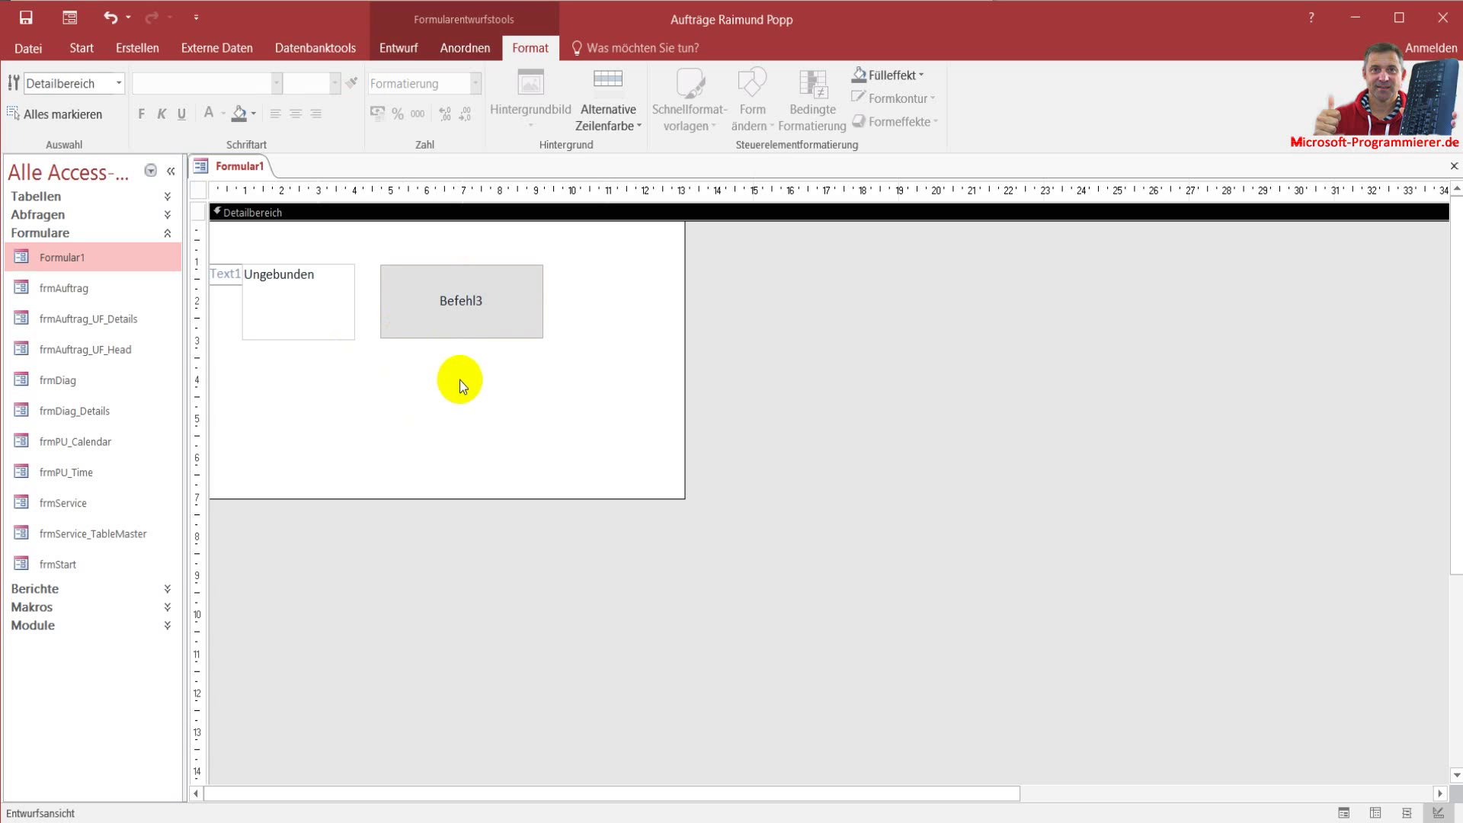
pyautogui.click(445, 321)
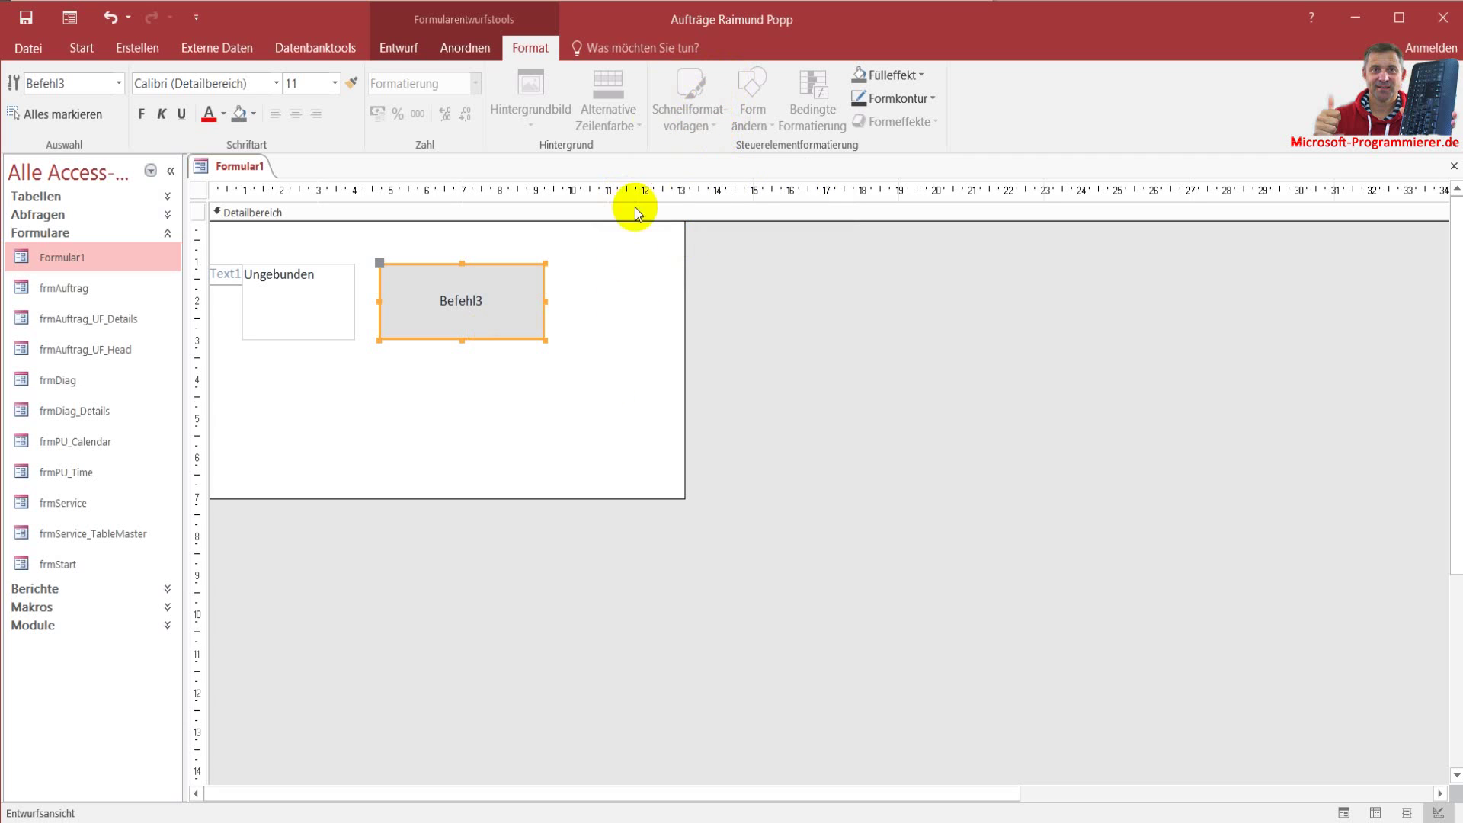
pyautogui.click(618, 345)
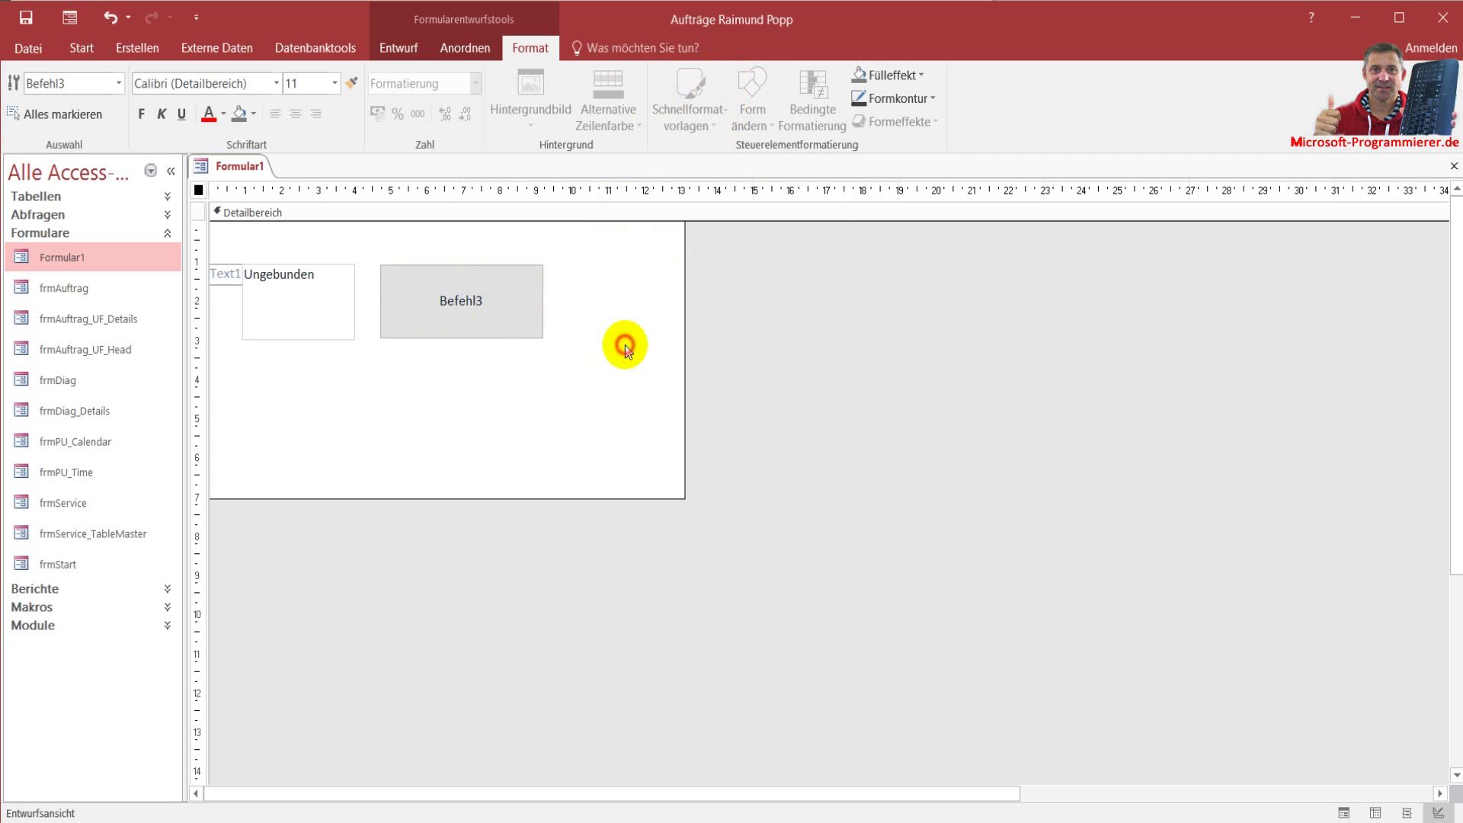
pyautogui.click(1443, 19)
pyautogui.click(888, 468)
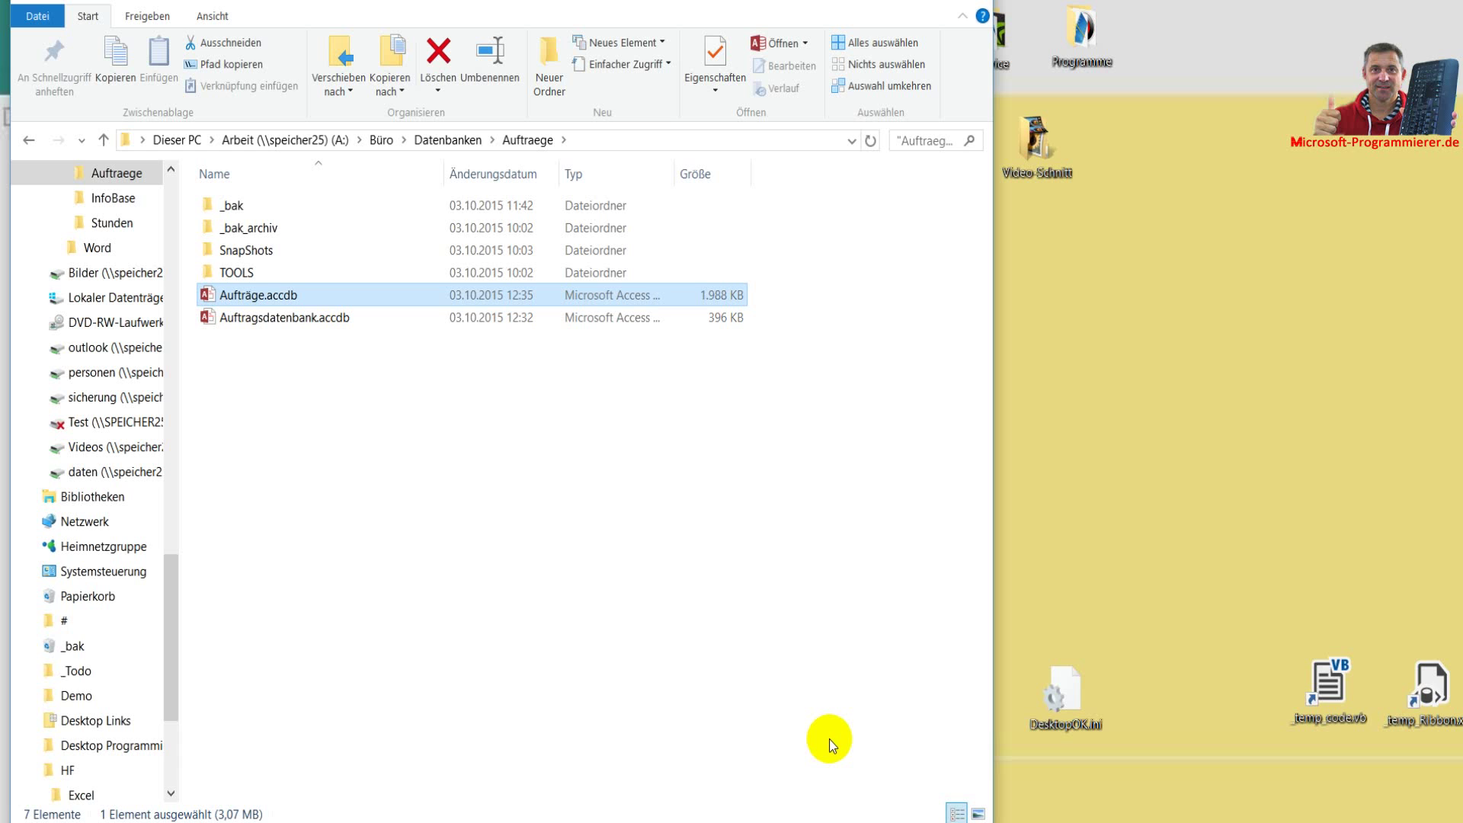
# - In the Auftraege folder, create a new Microsoft Access Database via the Neu context menu
pyautogui.click(280, 353)
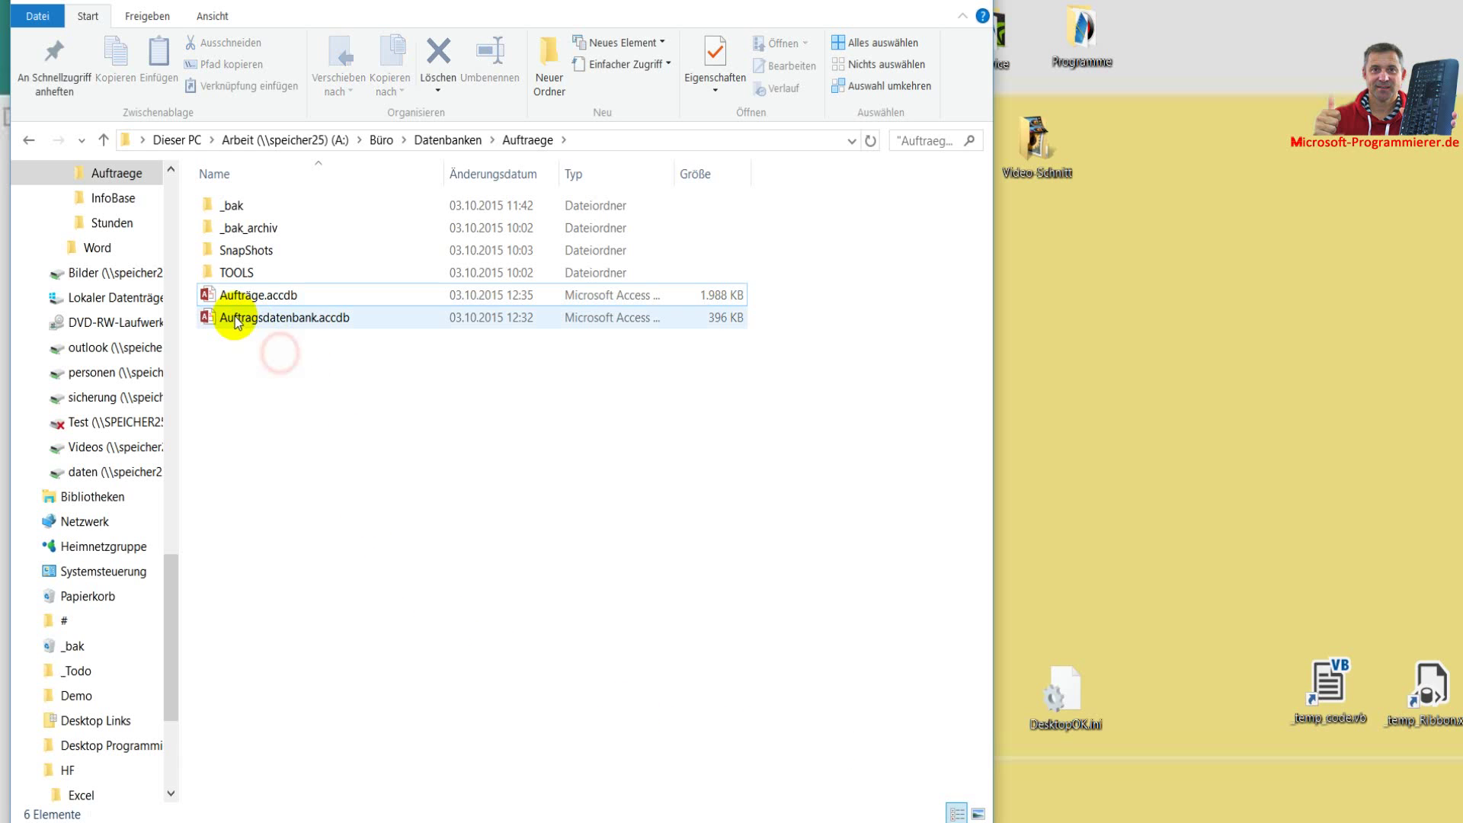
pyautogui.rightClick(234, 349)
pyautogui.click(340, 601)
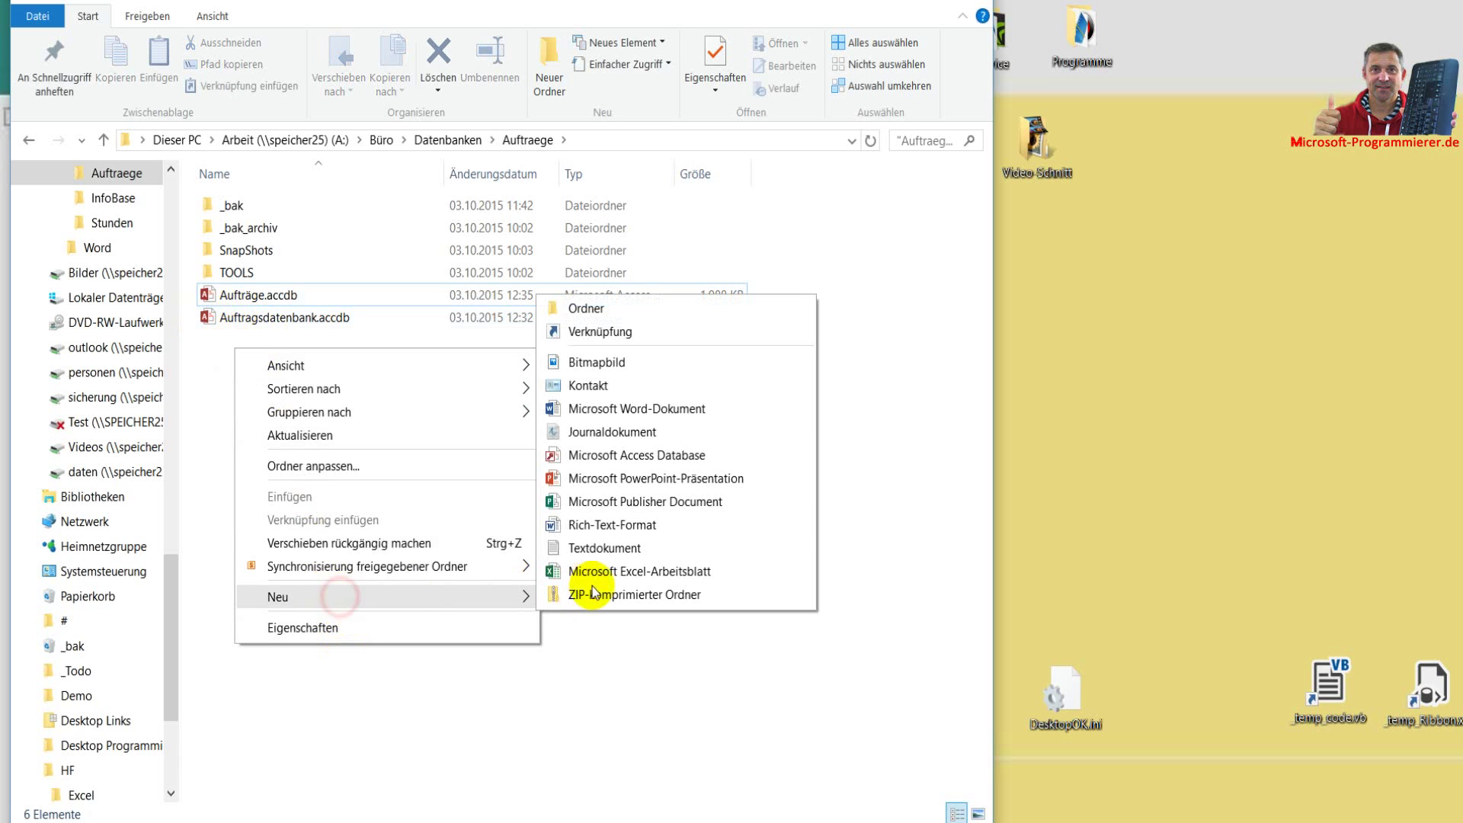
pyautogui.click(585, 459)
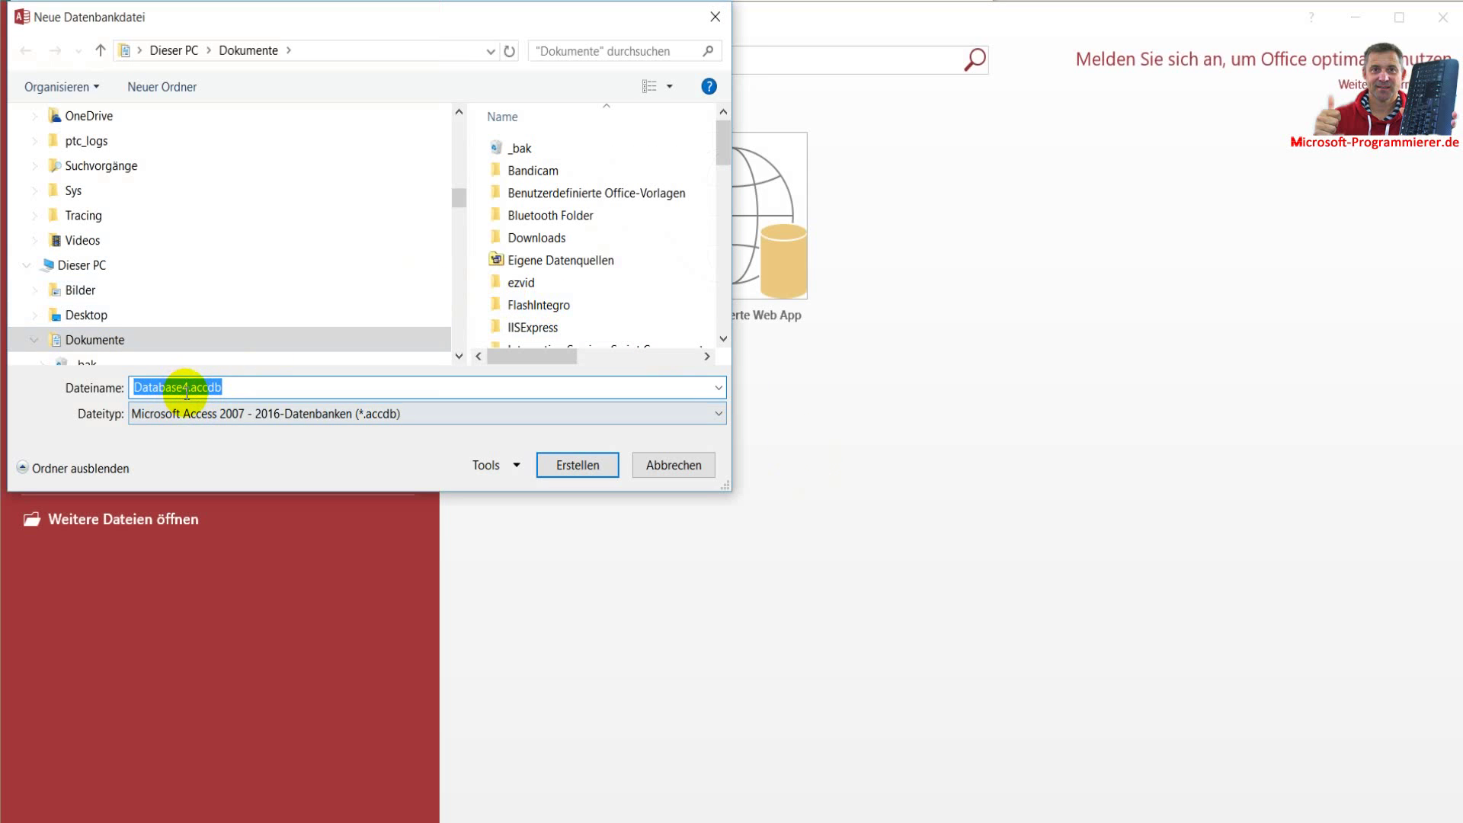
# - Name the new database same_and_new and create it in the Desktop's # folder
pyautogui.doubleClick(186, 387)
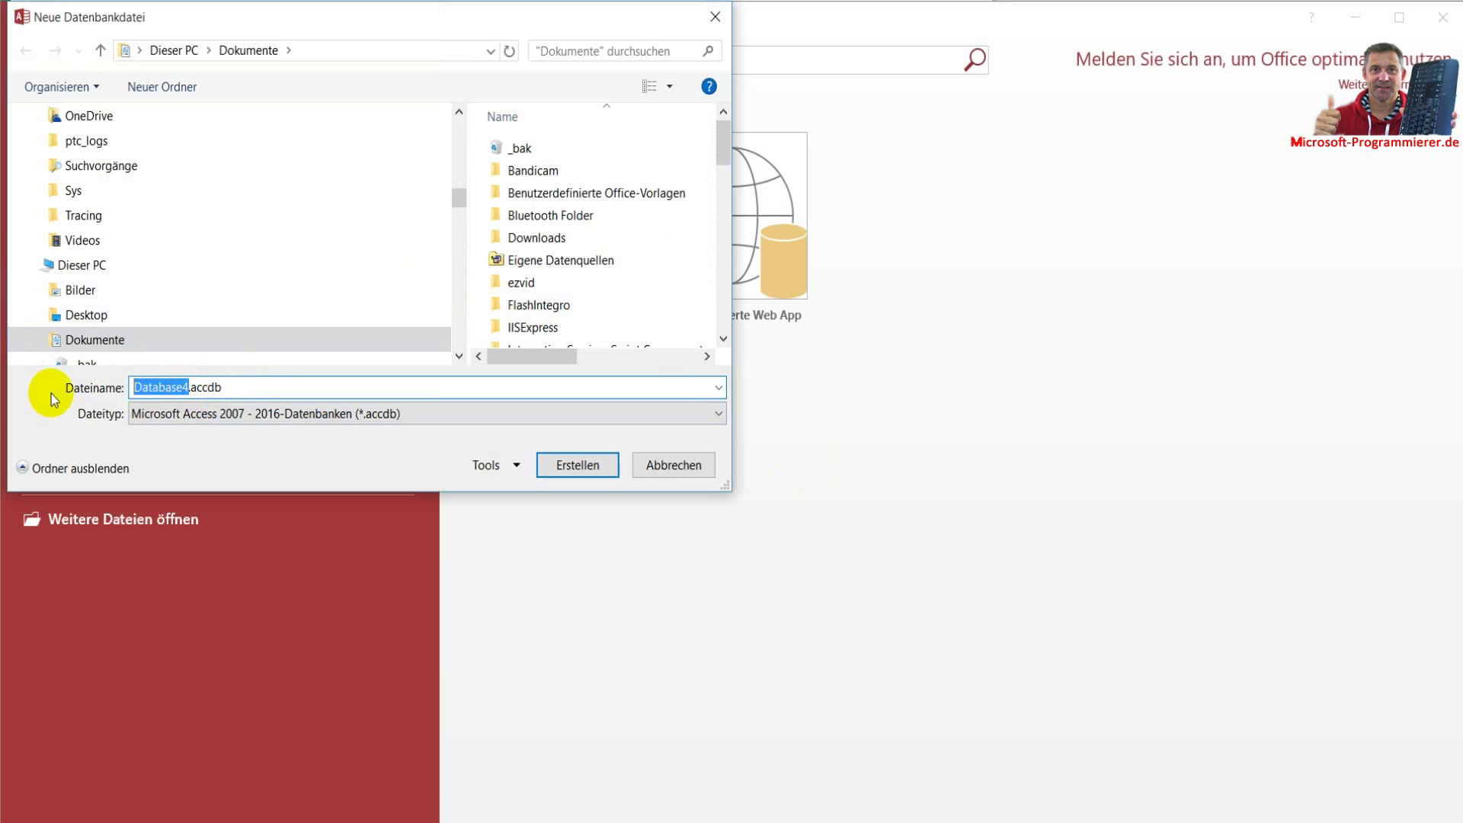
pyautogui.write('templa')
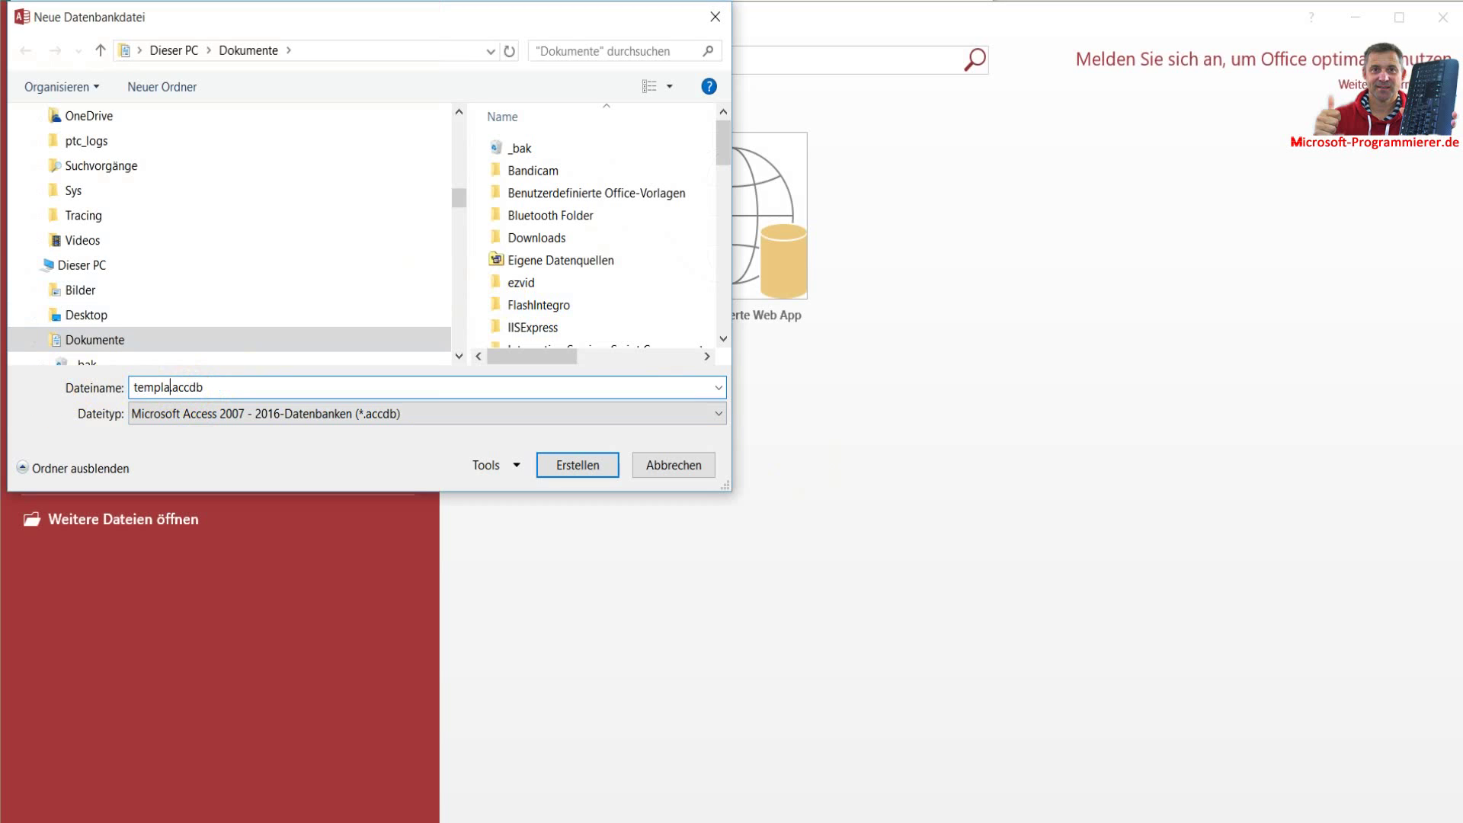
pyautogui.press('BackSpace')
pyautogui.press('BackSpace')
pyautogui.press('BackSpace')
pyautogui.write('same_and_neu')
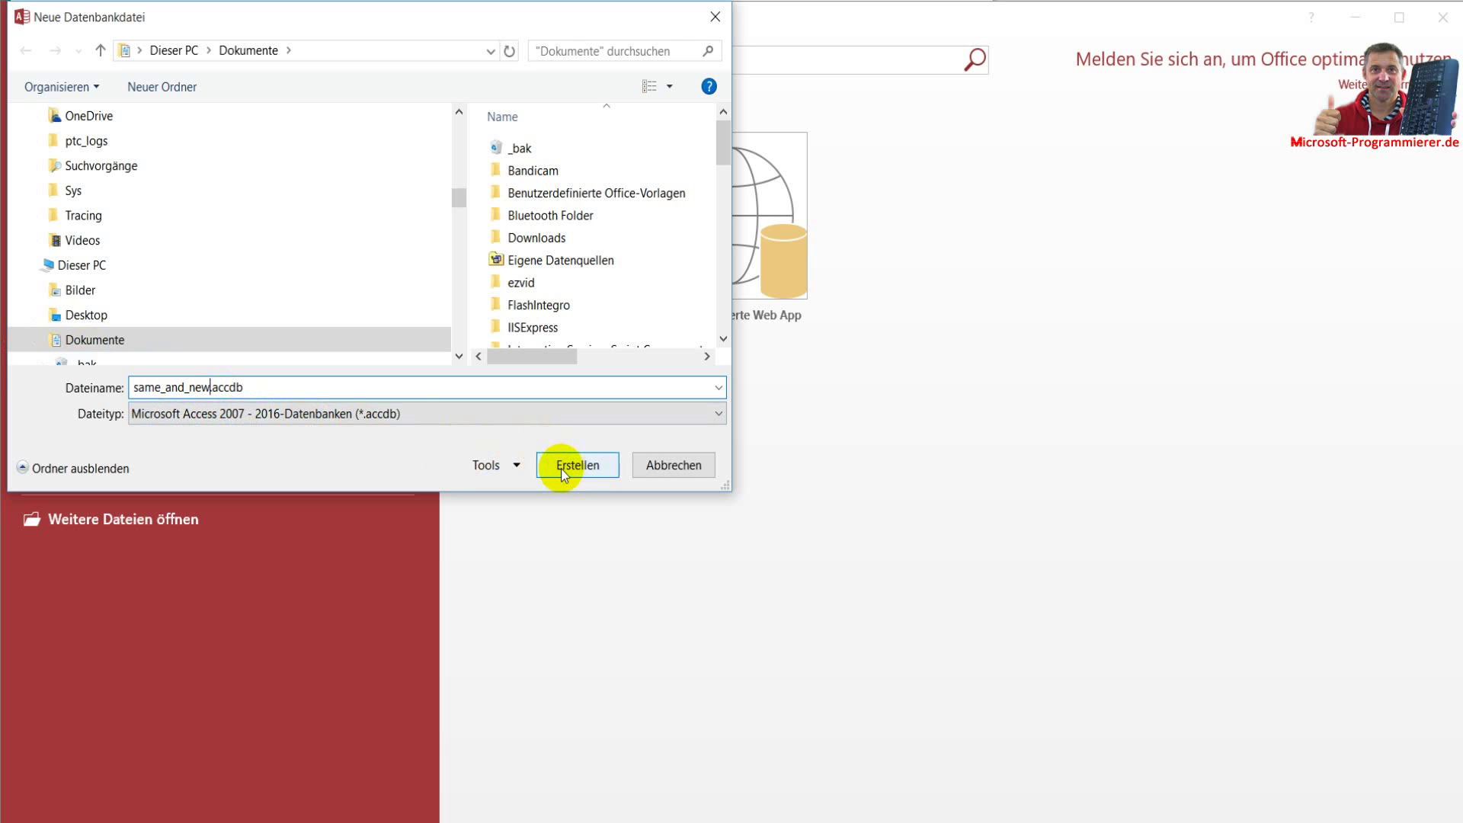
pyautogui.moveTo(460, 202); pyautogui.dragTo(465, 134)
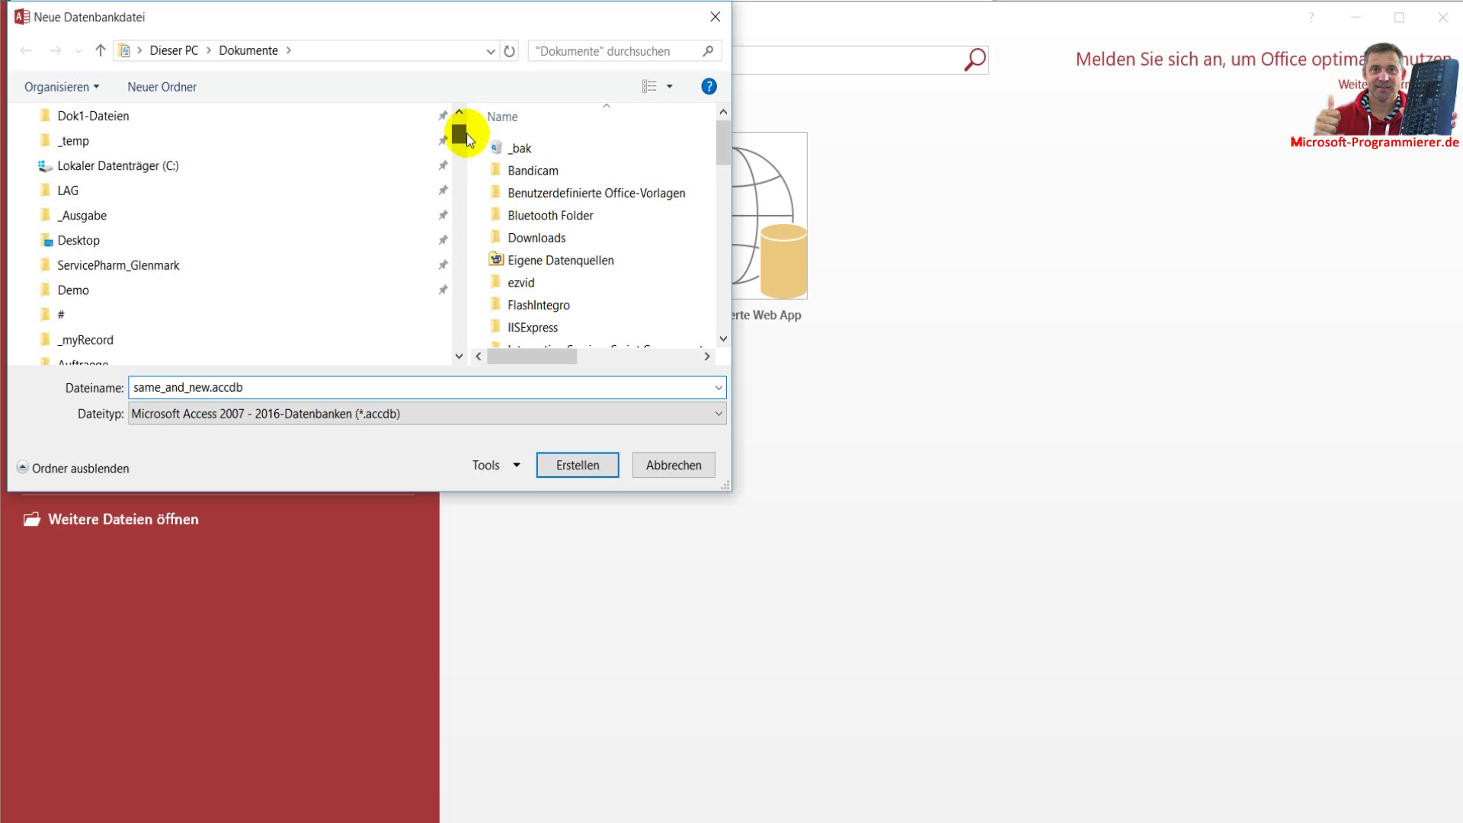
pyautogui.click(86, 313)
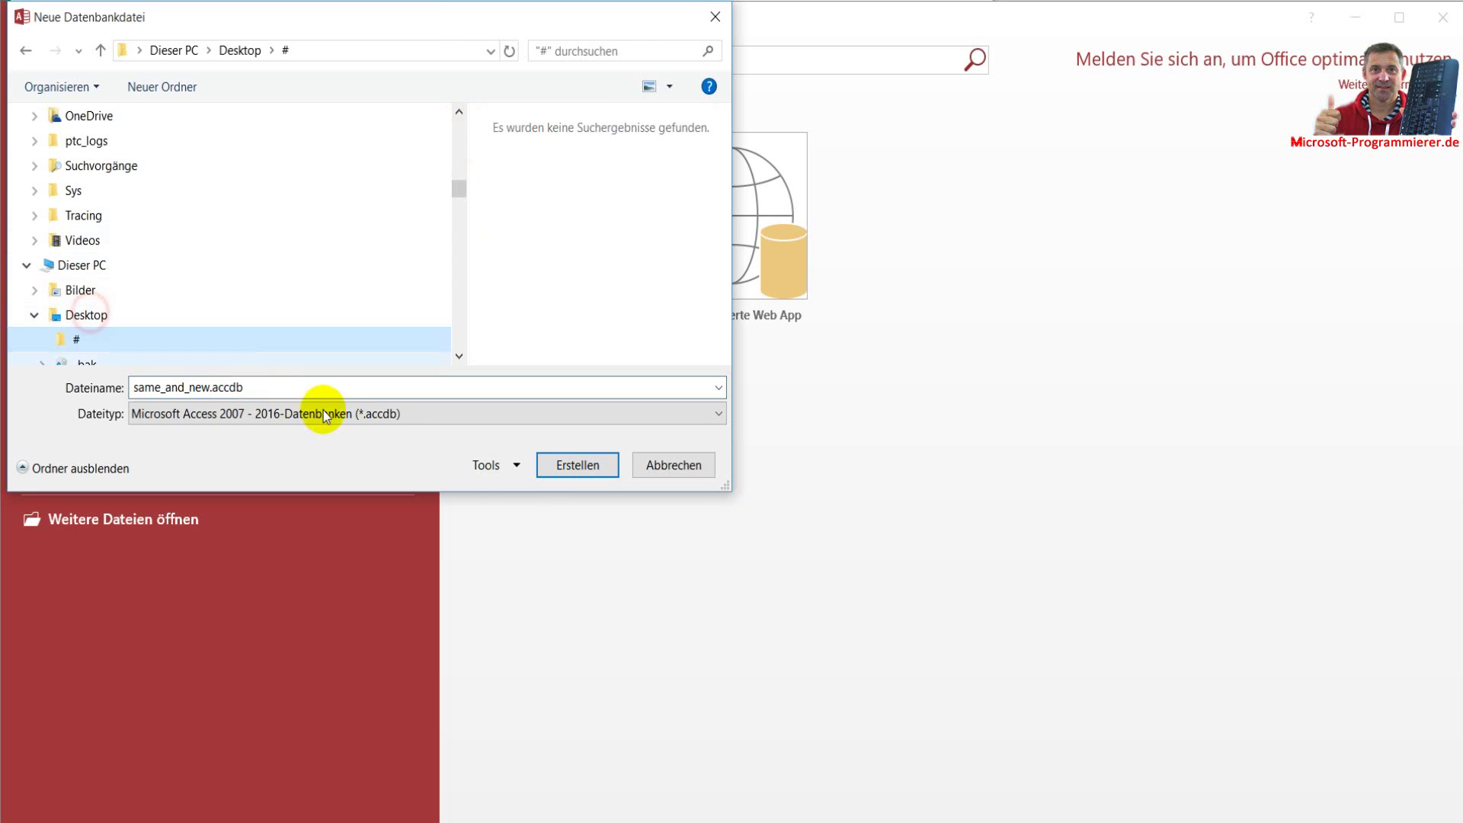
pyautogui.click(545, 466)
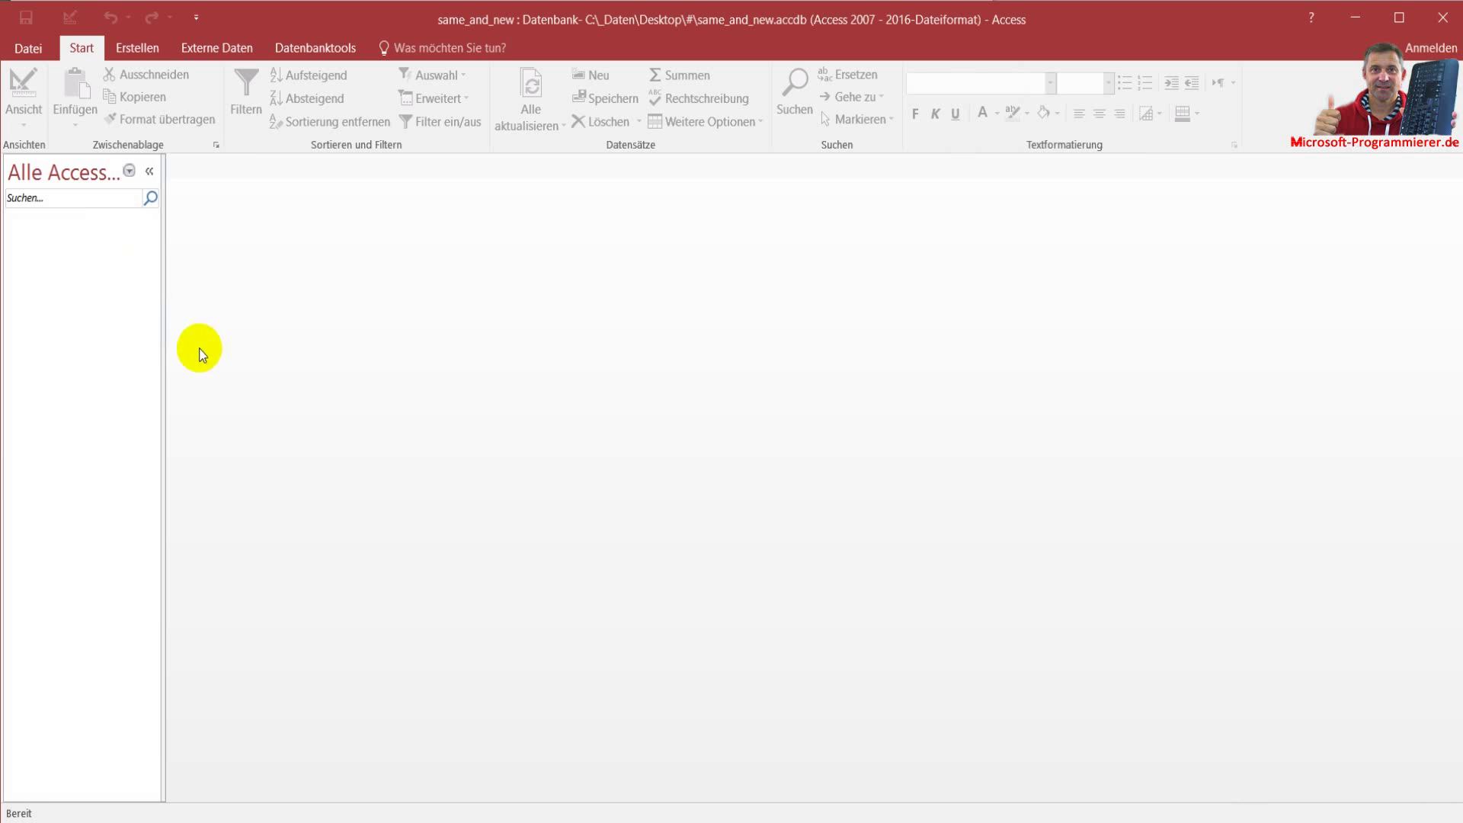
# - Start an Access import and pick A:\Büro\Datenbanken\Auftraege\Aufträge.accdb as the source
pyautogui.click(145, 47)
pyautogui.click(214, 47)
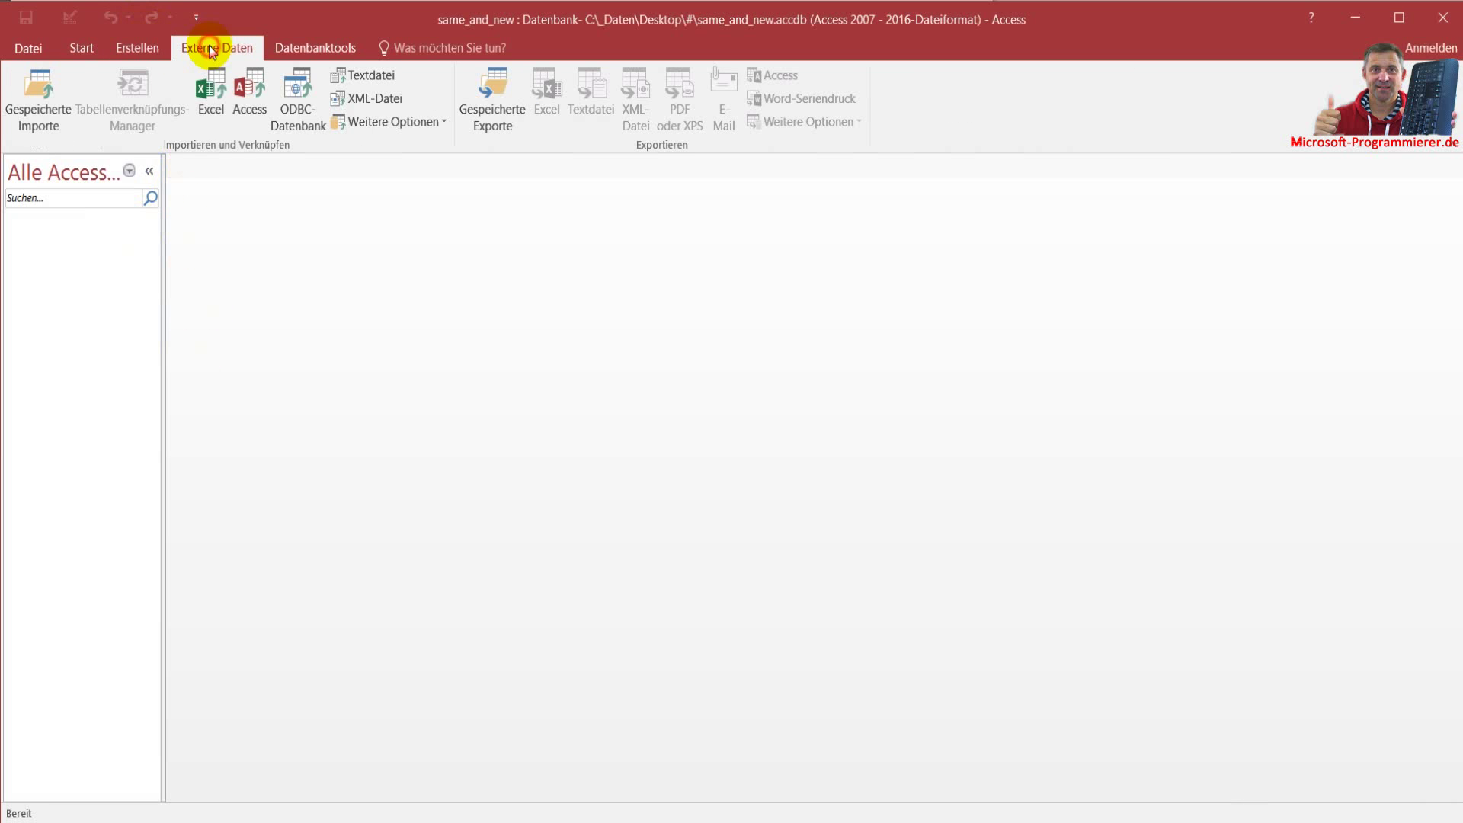
pyautogui.click(267, 97)
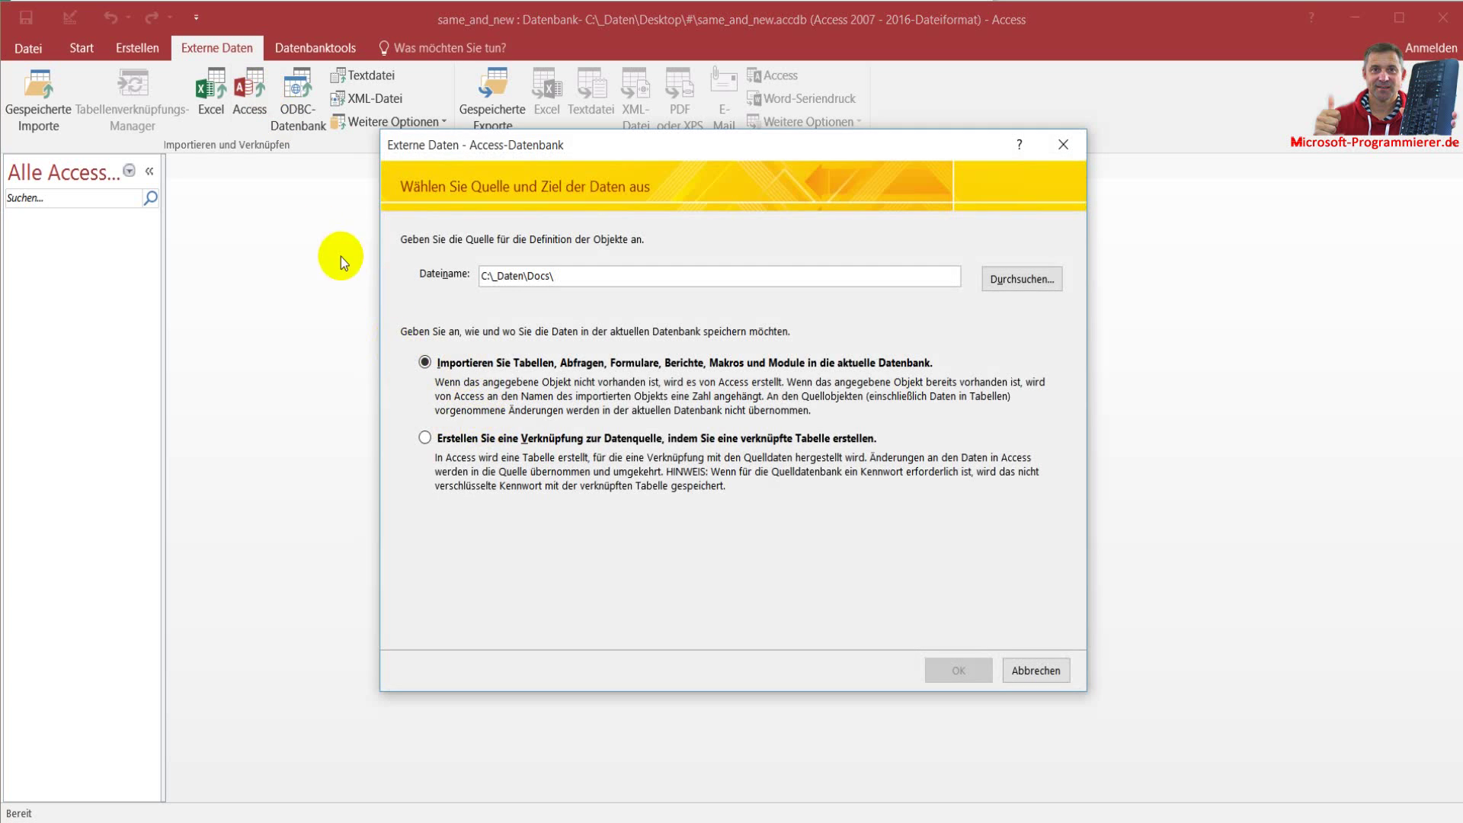
pyautogui.click(1022, 280)
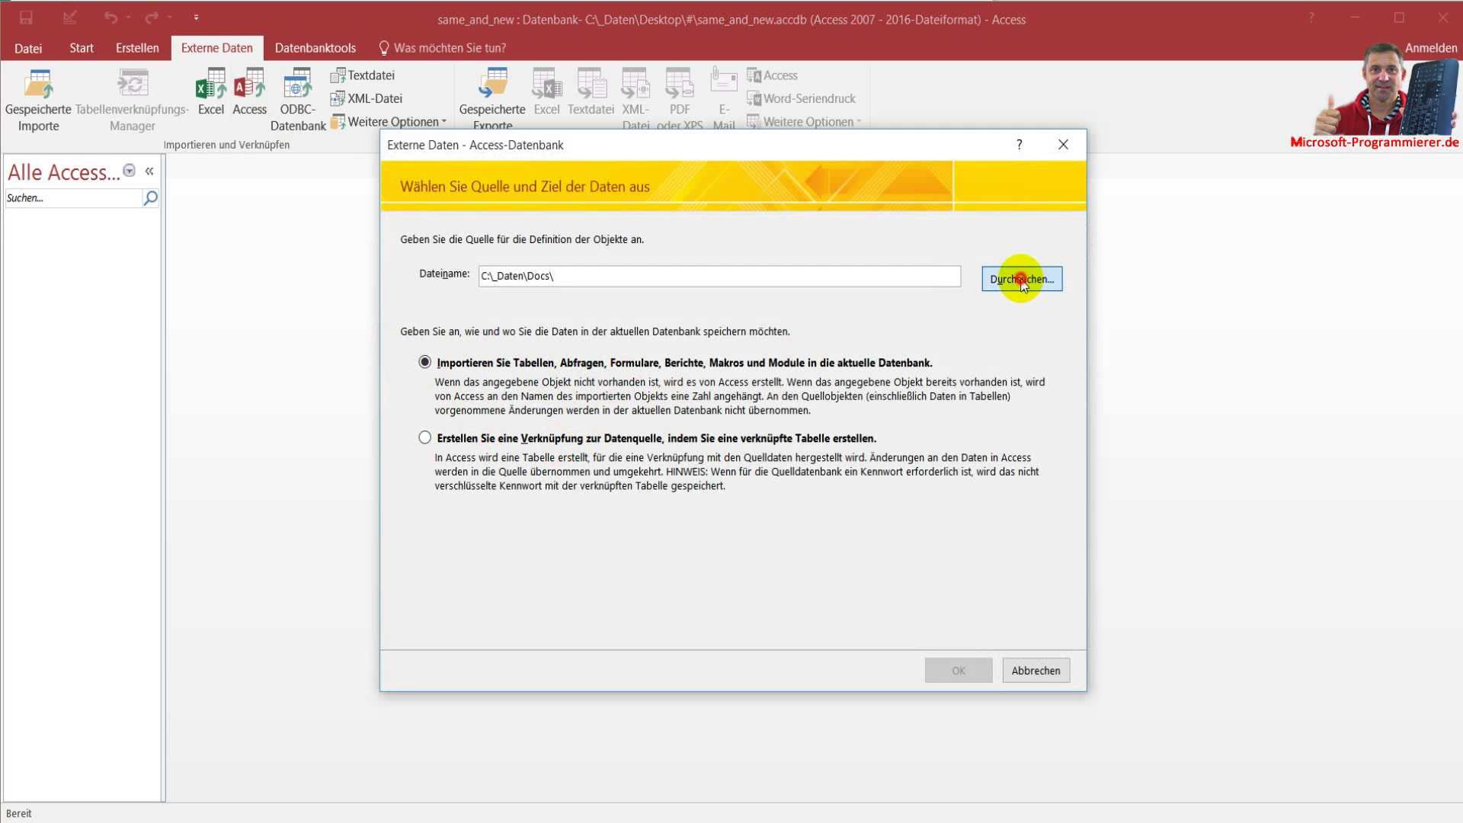
pyautogui.moveTo(566, 369); pyautogui.dragTo(565, 293)
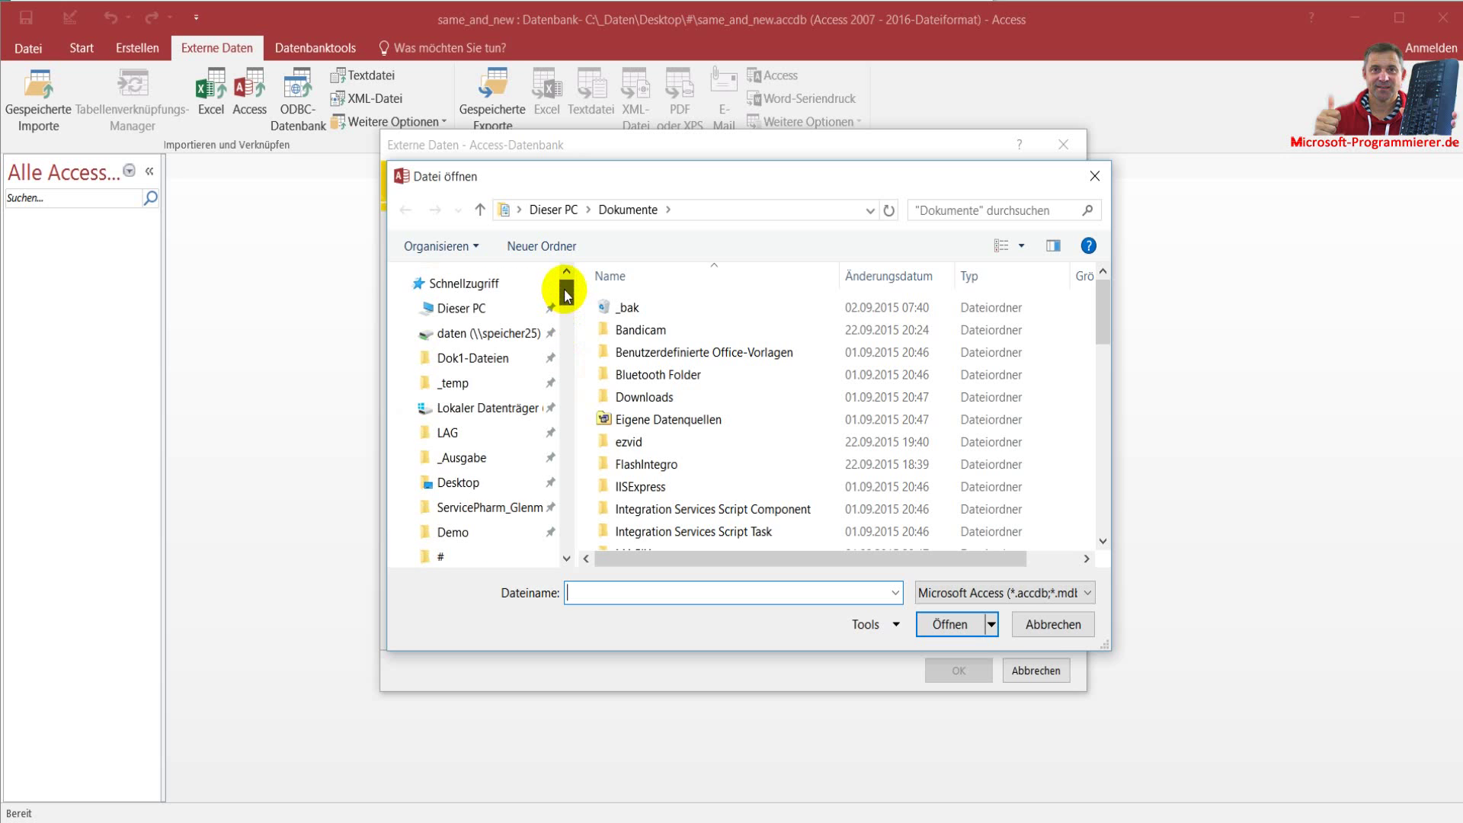
pyautogui.click(530, 310)
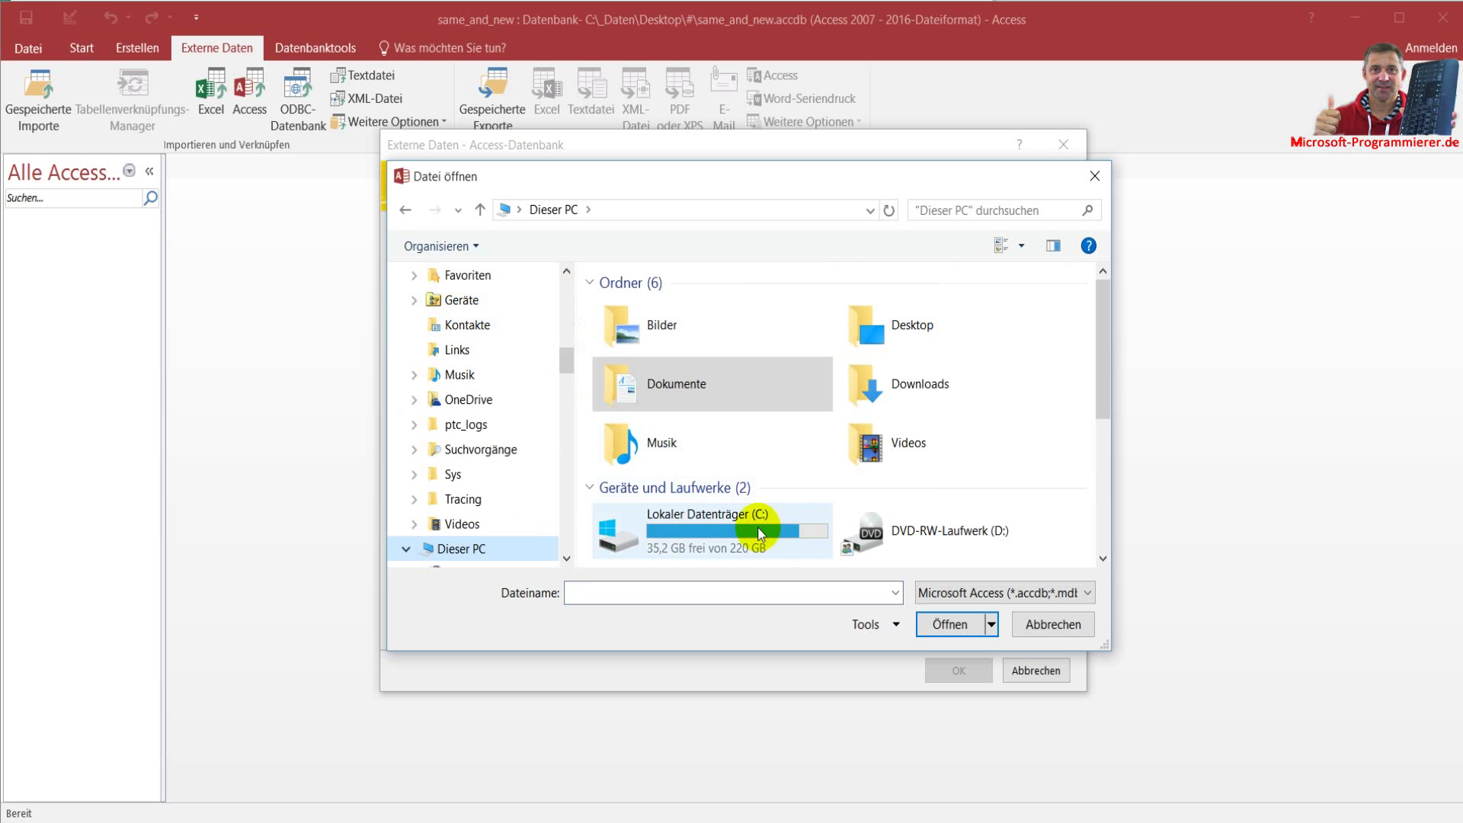
pyautogui.scroll(-5, 761, 465)
pyautogui.doubleClick(744, 350)
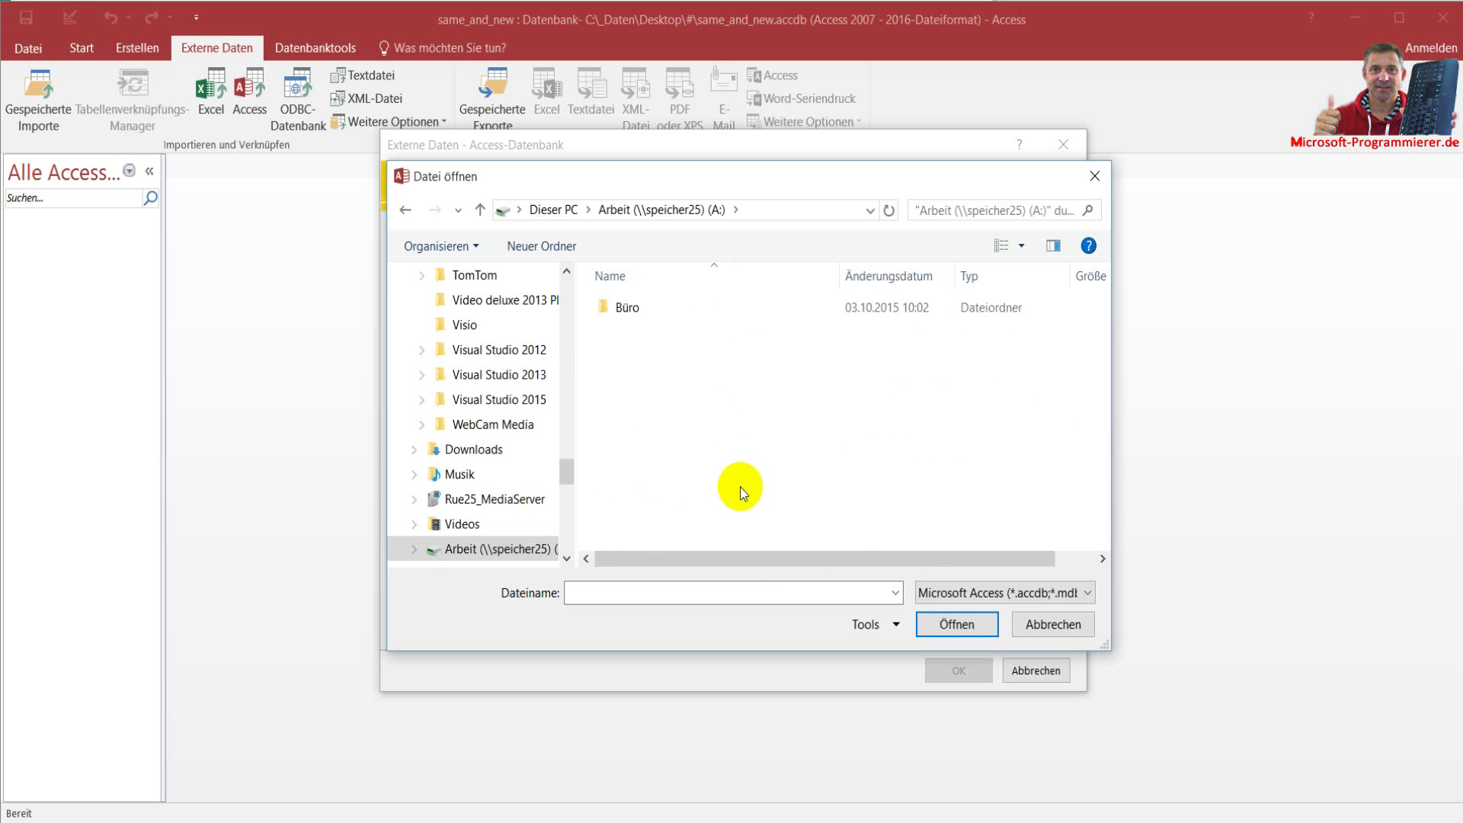
pyautogui.doubleClick(624, 318)
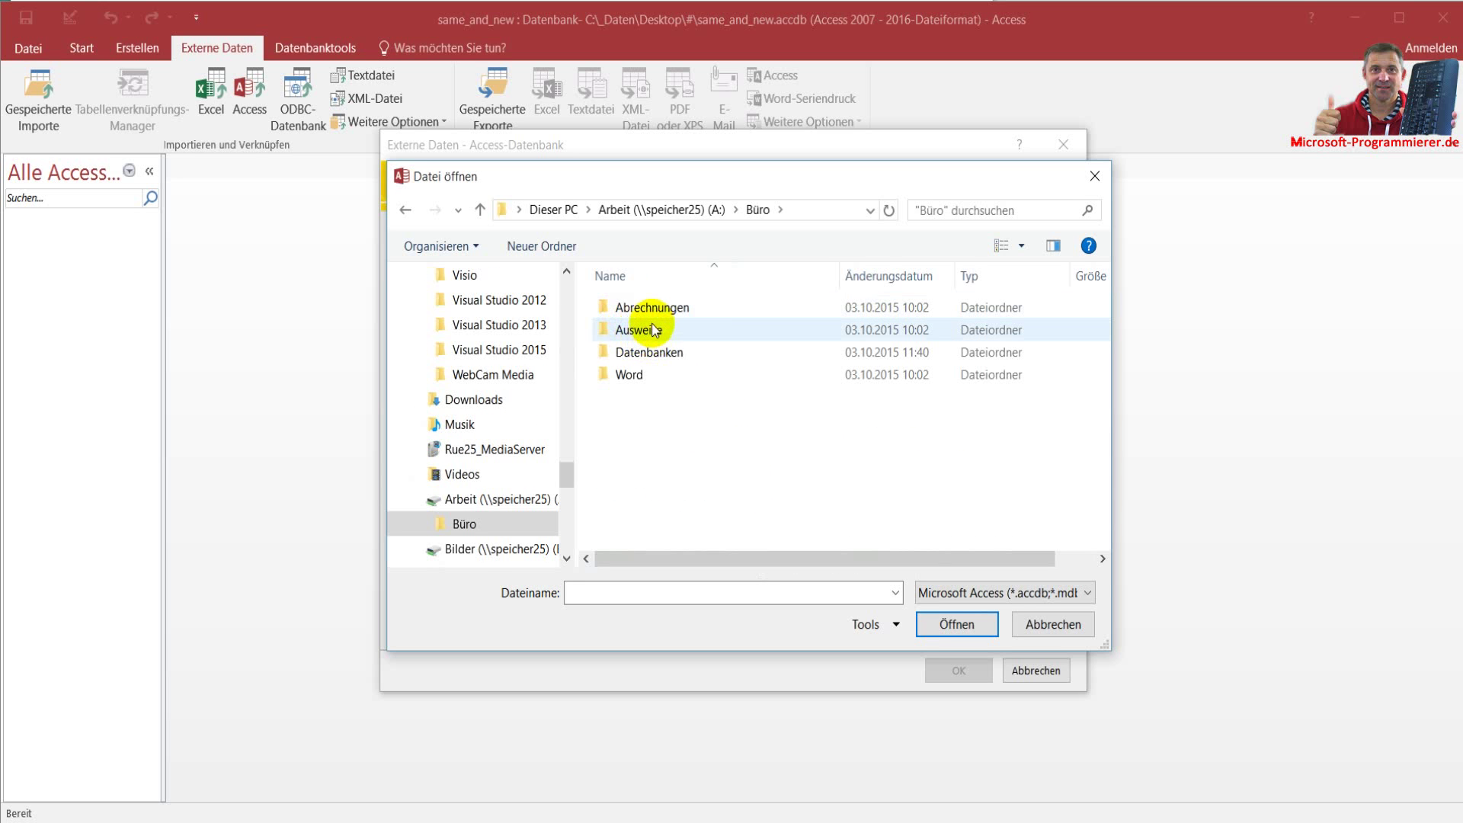
pyautogui.doubleClick(648, 350)
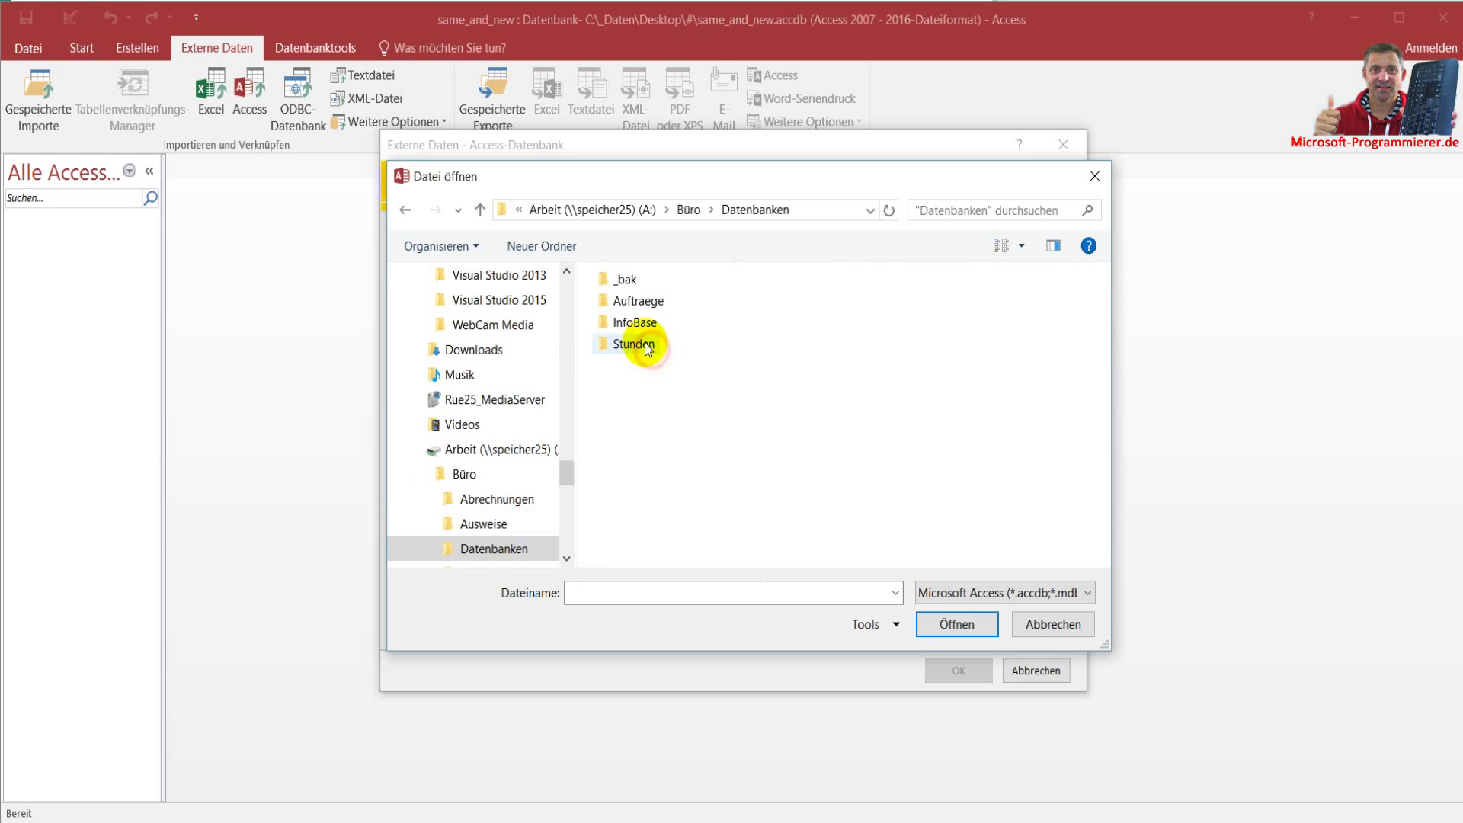
pyautogui.doubleClick(639, 308)
pyautogui.doubleClick(646, 400)
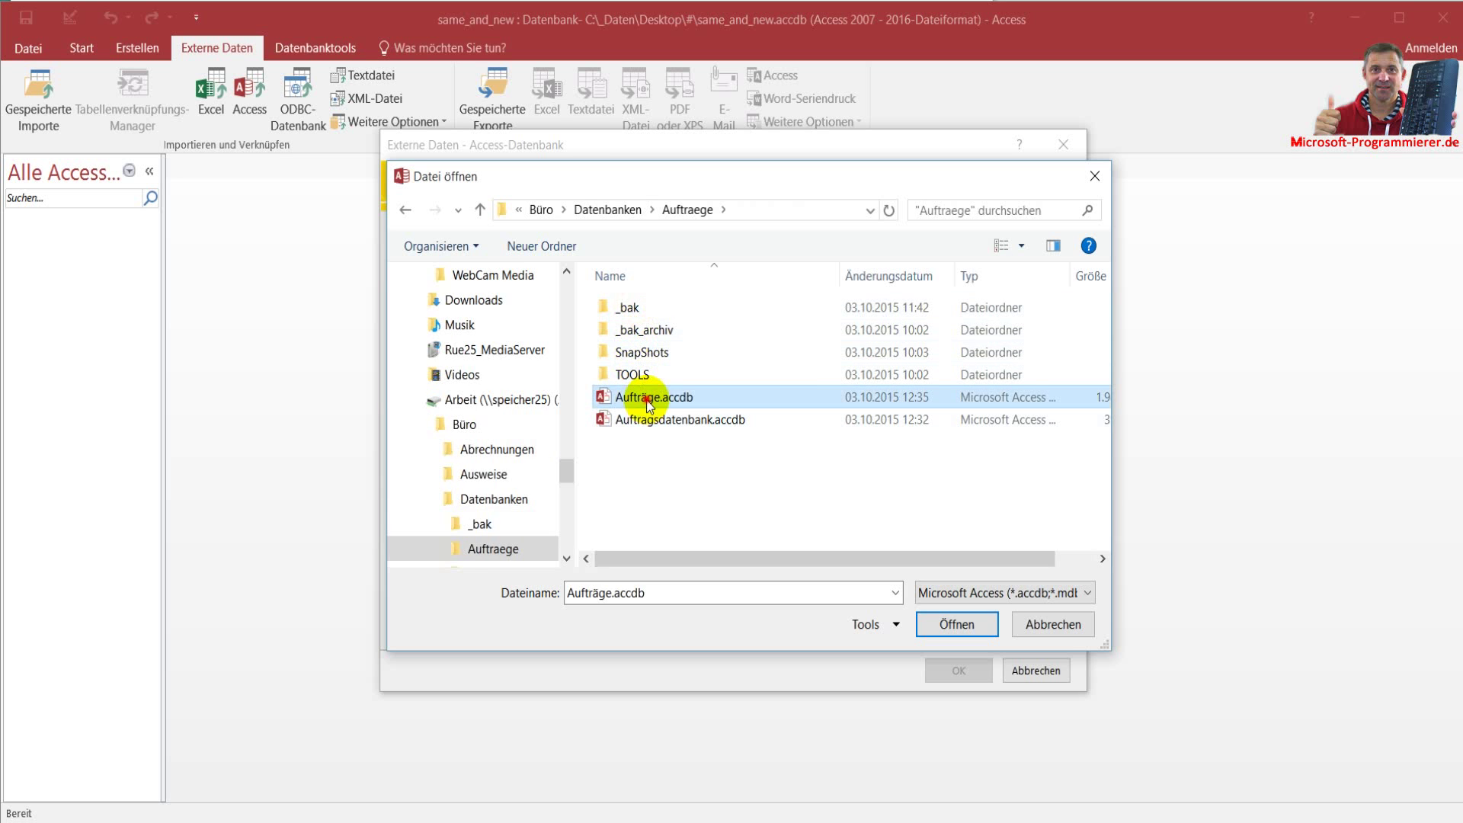
# - Confirm the source and import Formular1 from the Forms list
pyautogui.click(958, 672)
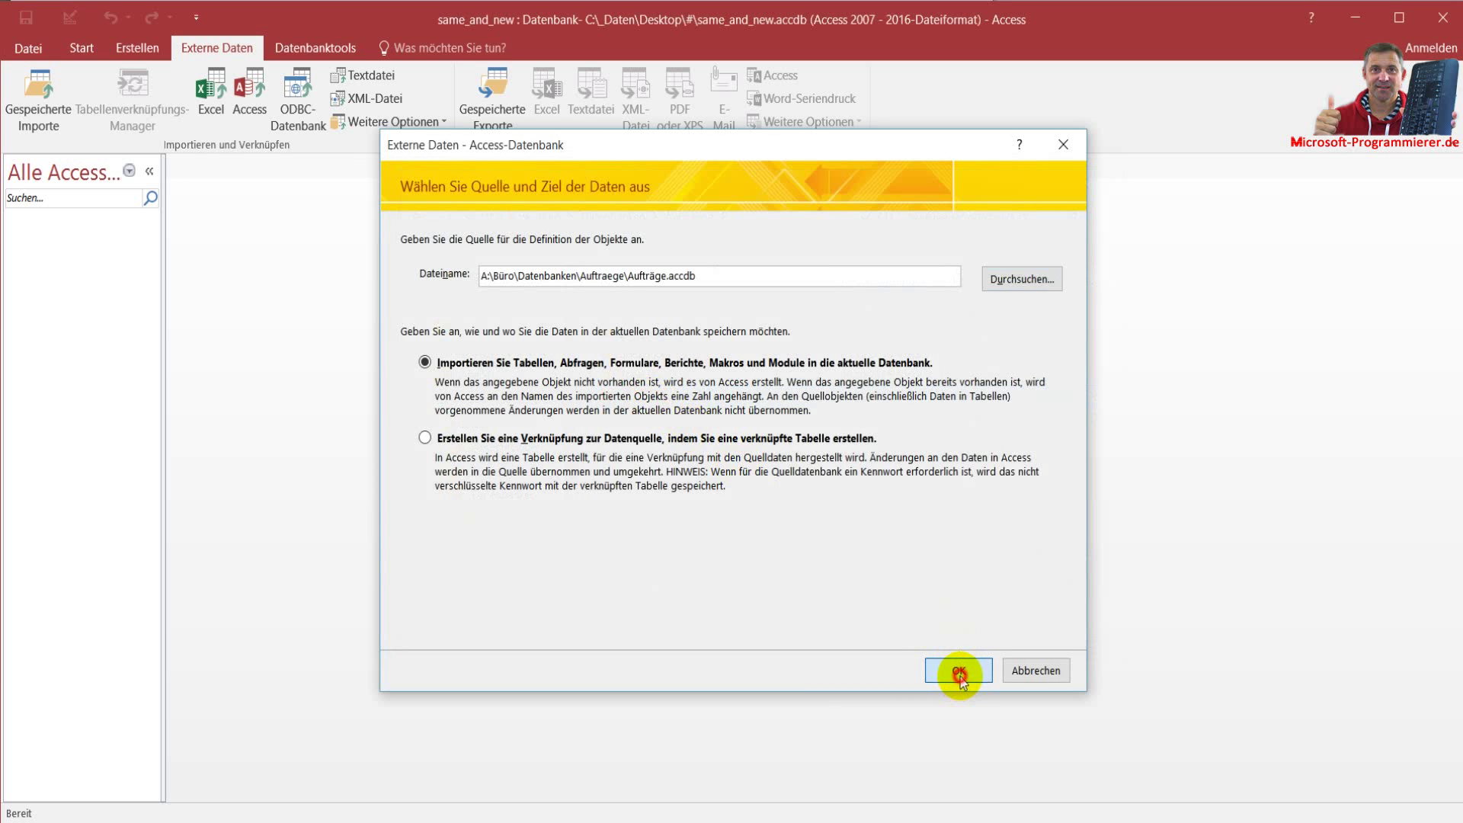
pyautogui.click(145, 82)
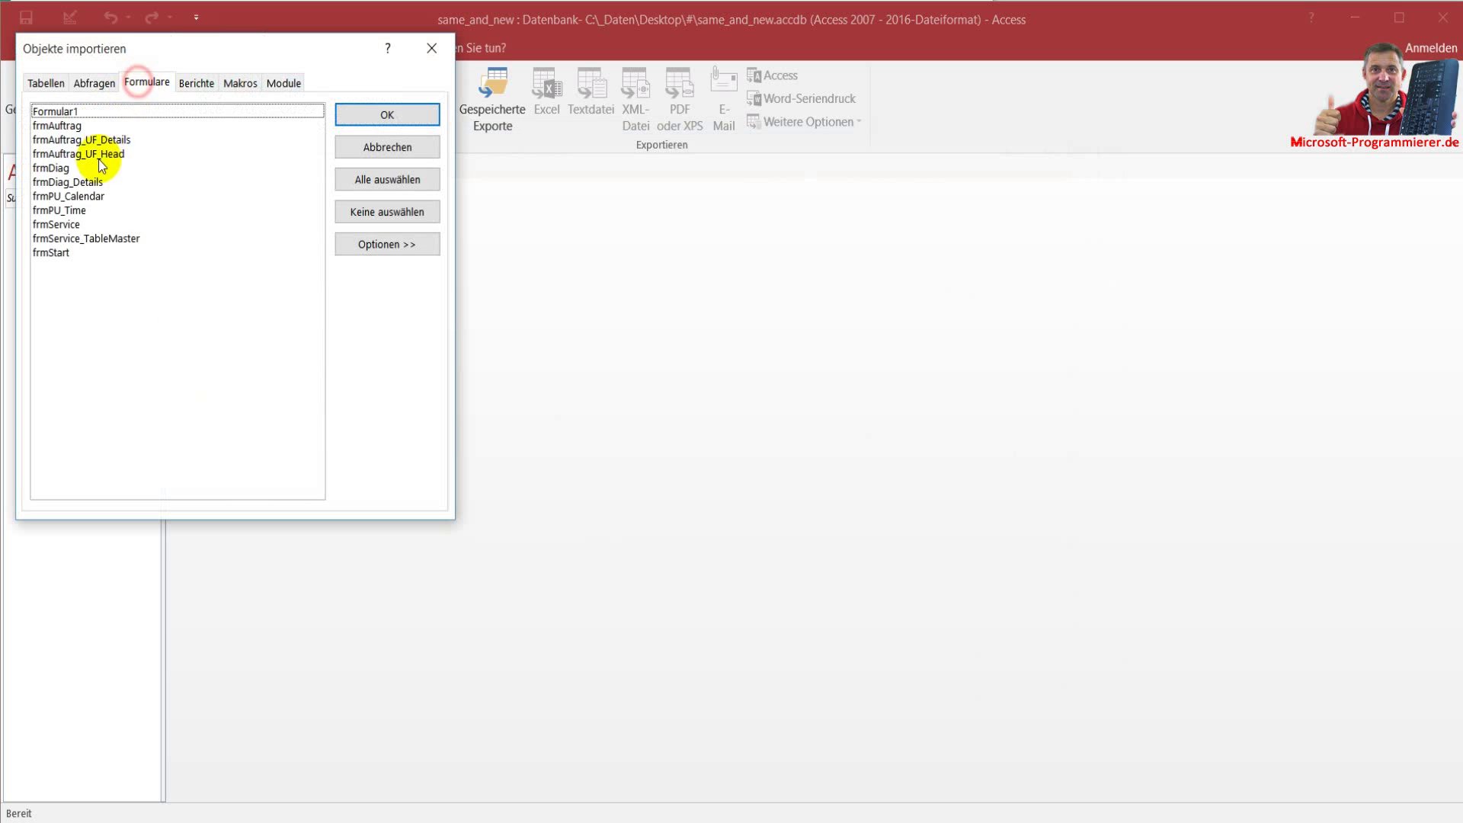
pyautogui.click(76, 112)
pyautogui.click(374, 114)
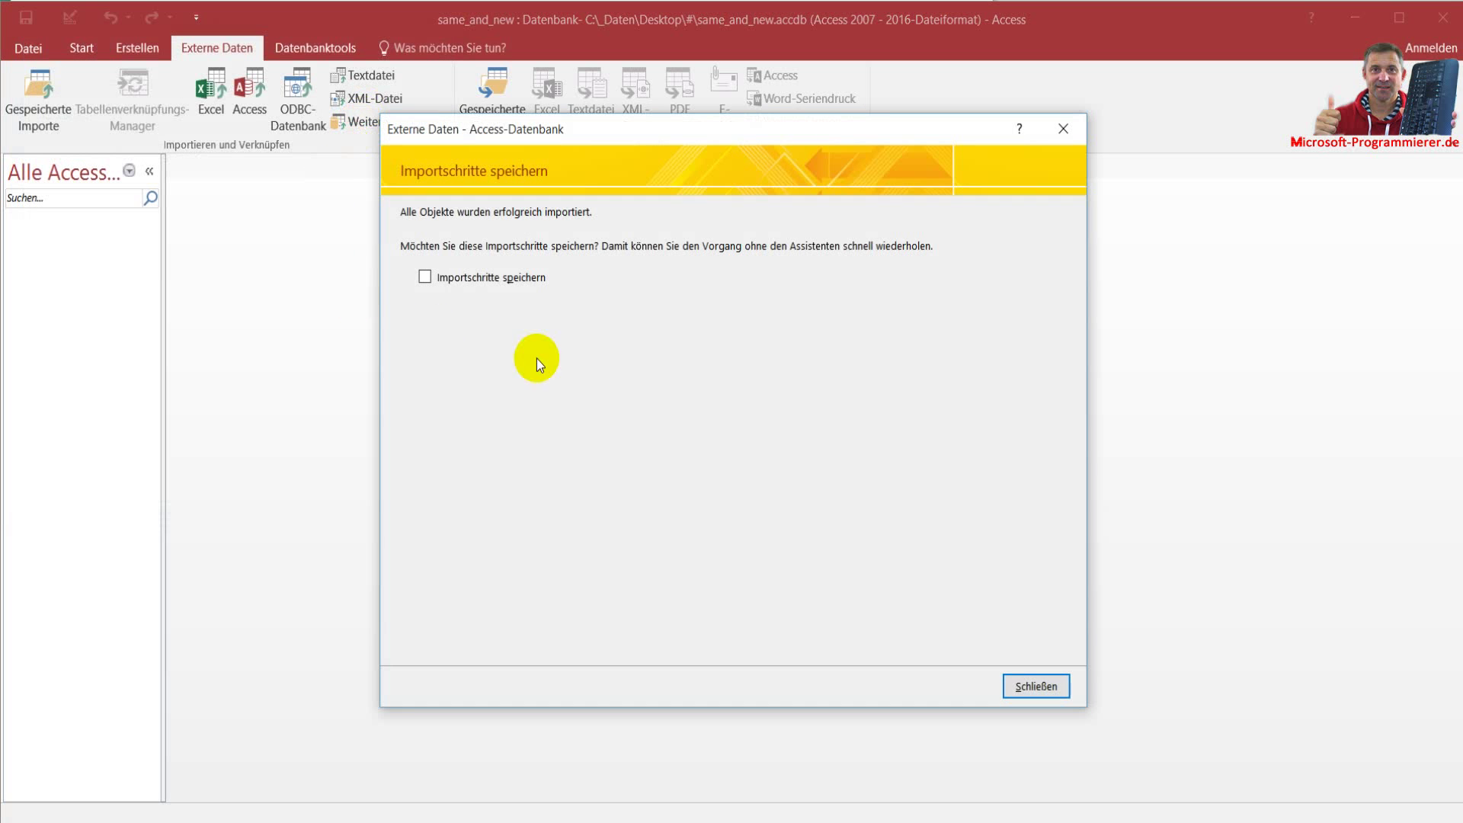
# - Close the import wizard and open the imported Formular1 in Design view with Befehl3 selected
pyautogui.click(1035, 686)
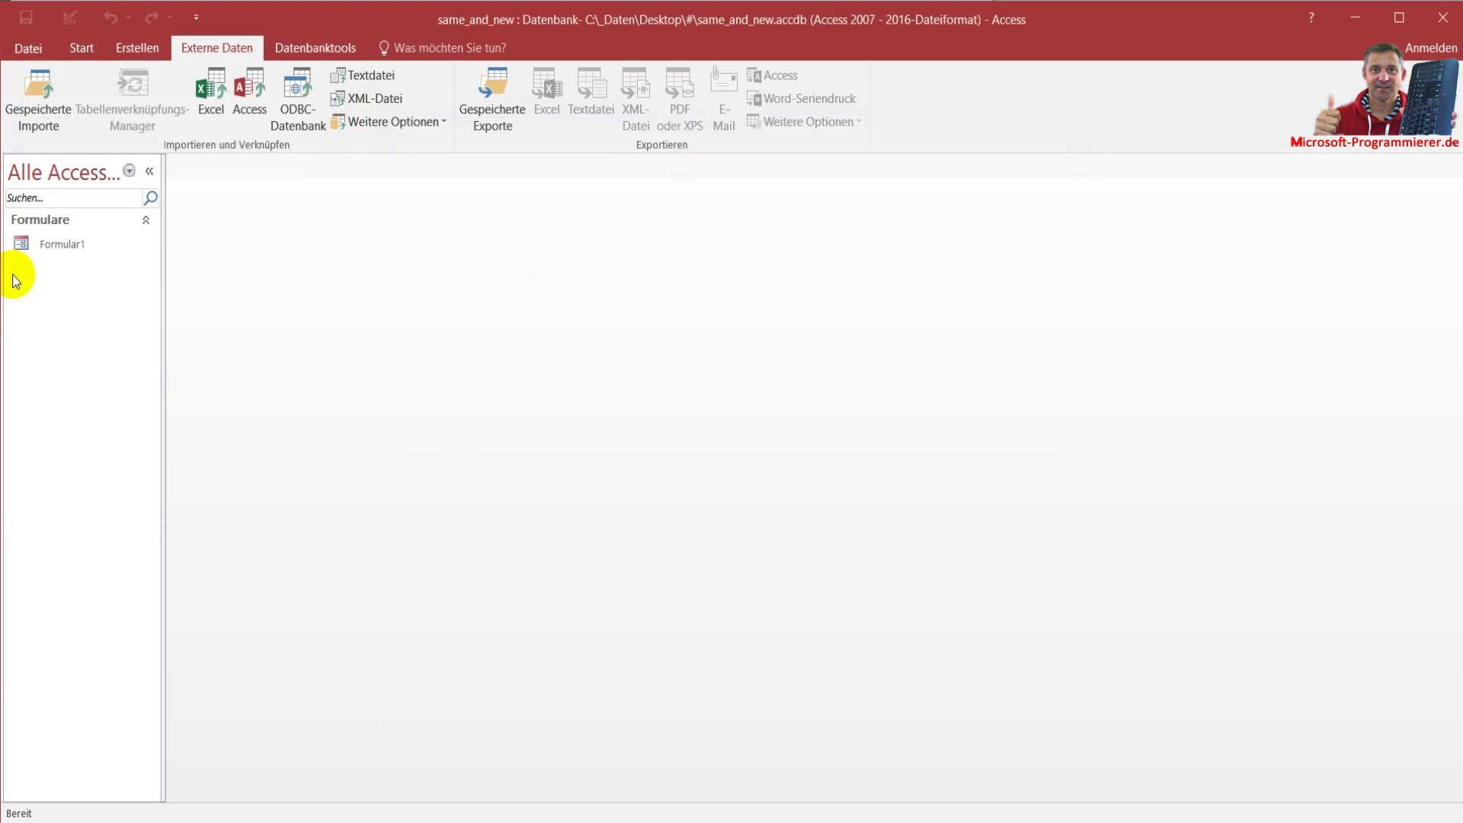
pyautogui.click(46, 243)
pyautogui.rightClick(46, 243)
pyautogui.click(90, 304)
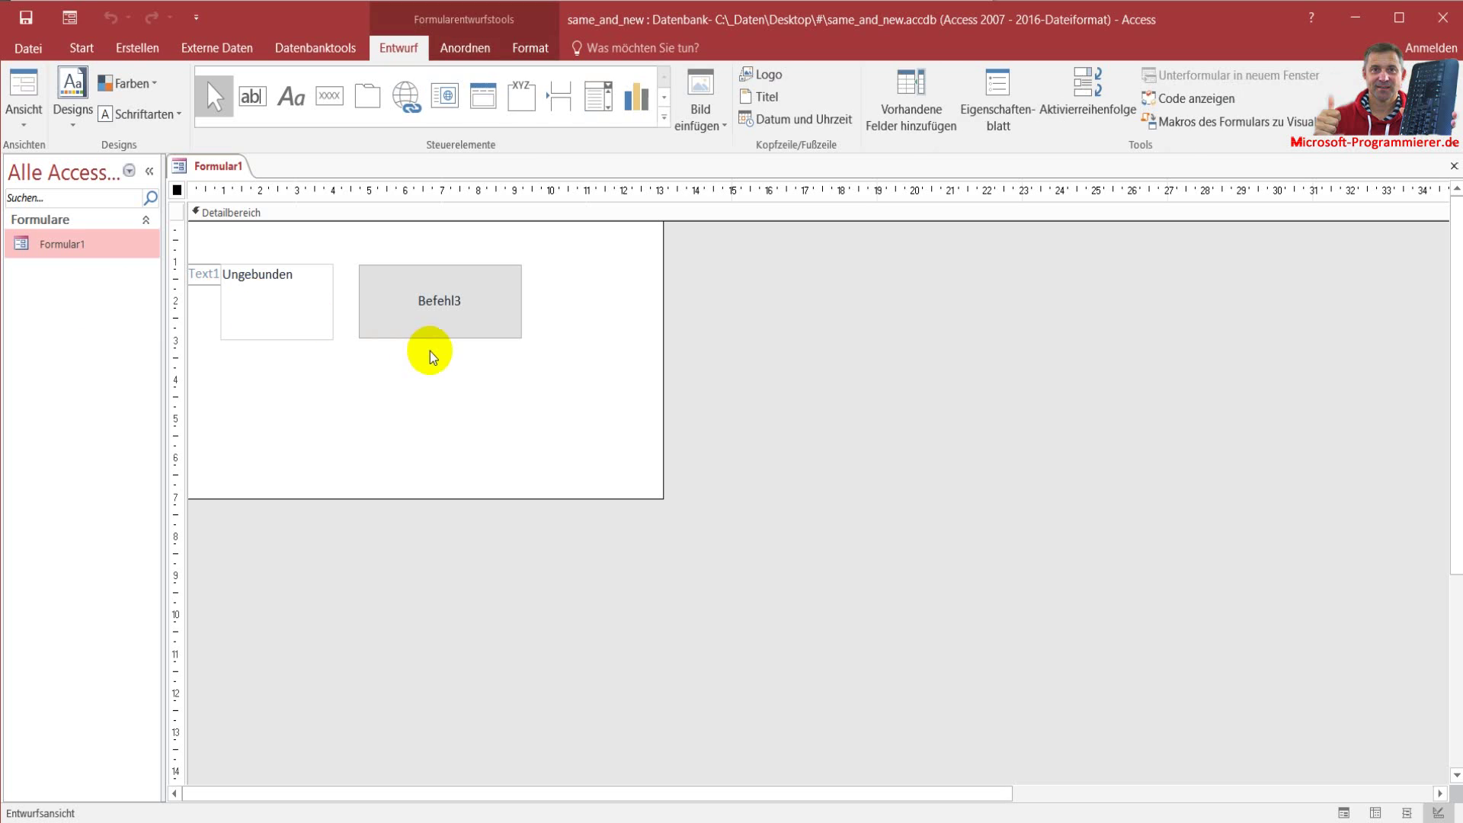
pyautogui.click(442, 329)
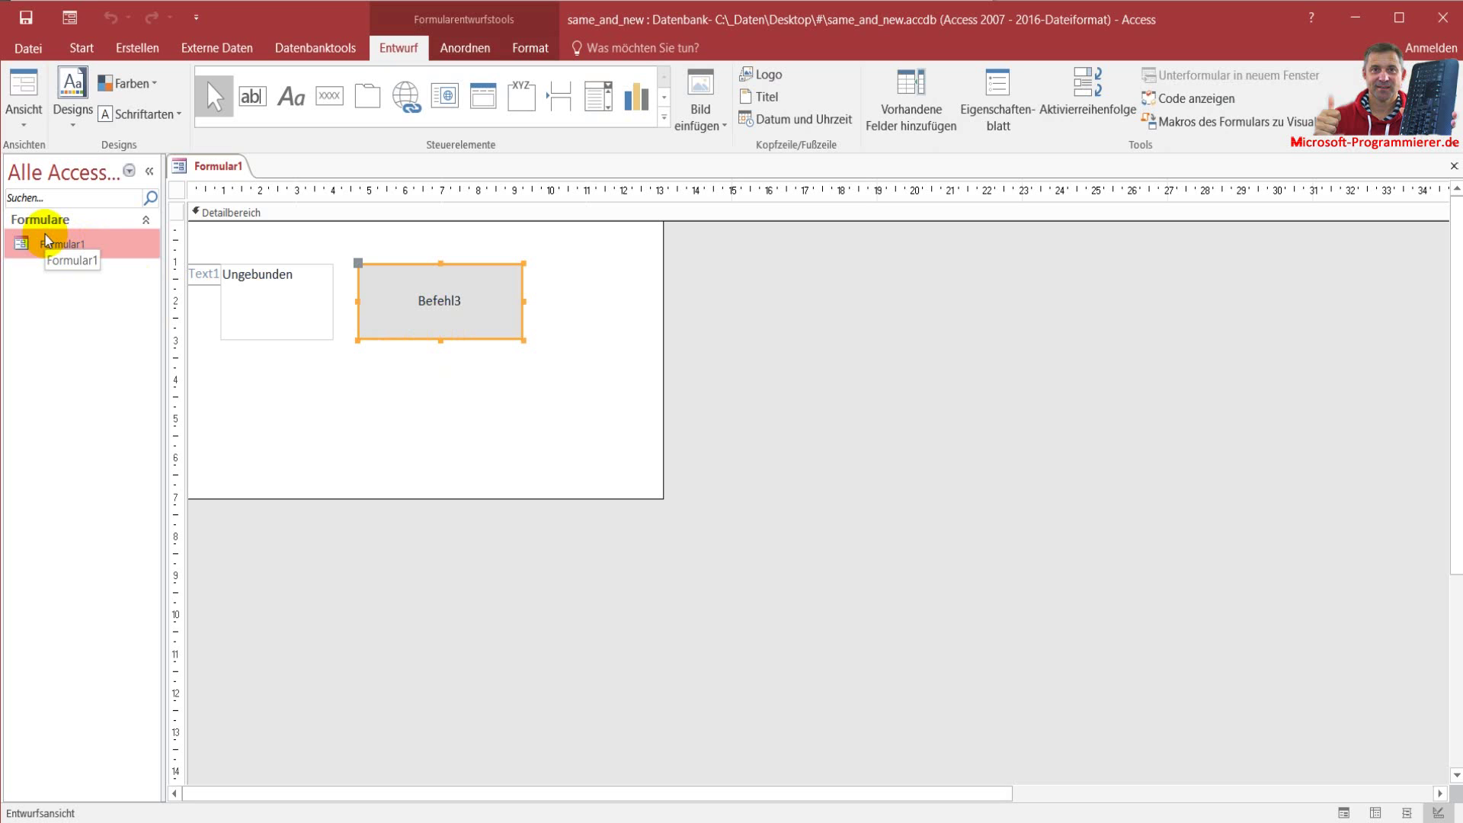
# - Give Befehl3 a blue quick style and a rounded-rectangle shape
pyautogui.click(530, 48)
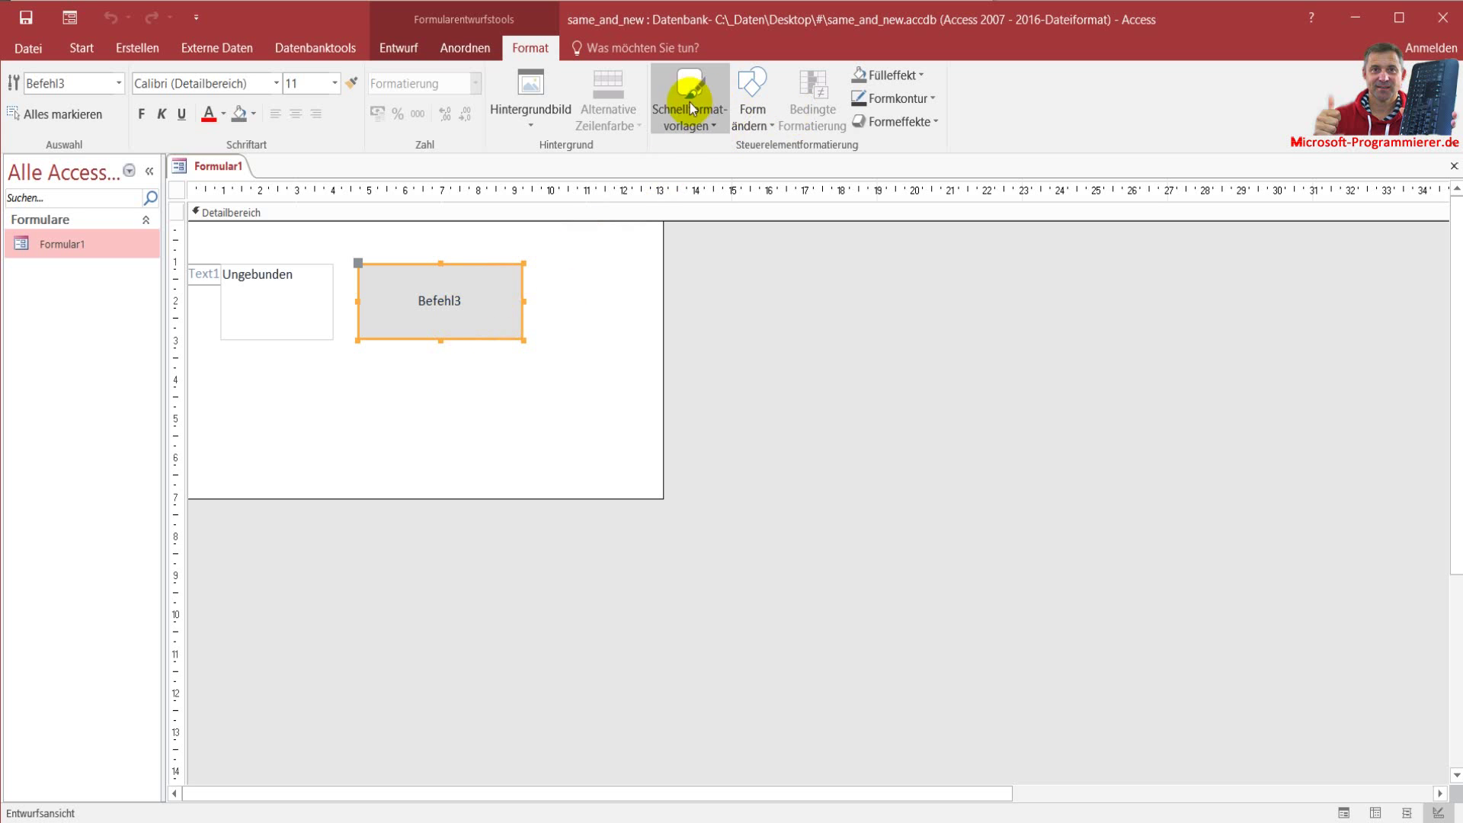
pyautogui.click(692, 99)
pyautogui.click(743, 358)
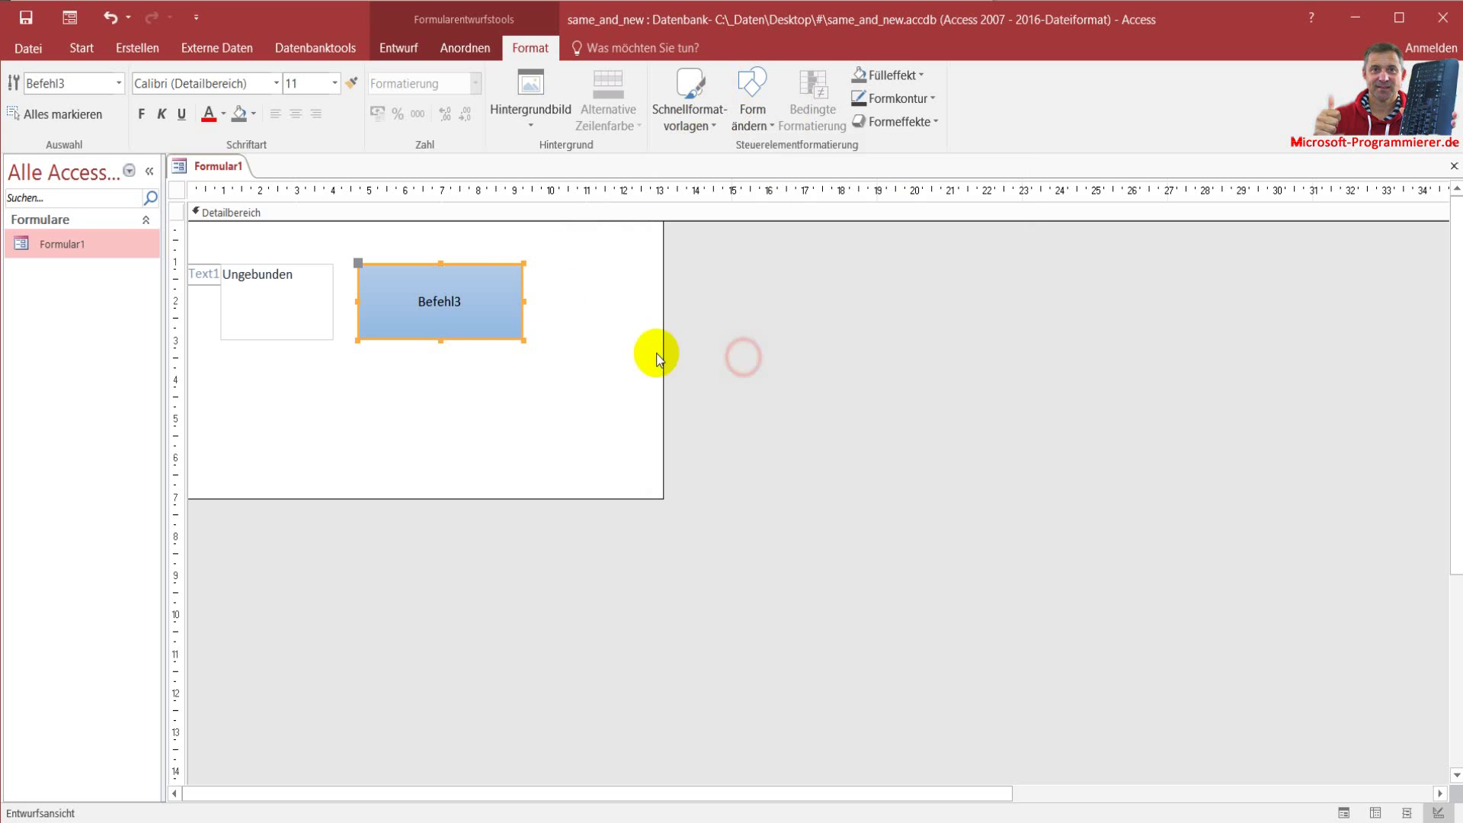
pyautogui.click(506, 317)
pyautogui.click(745, 116)
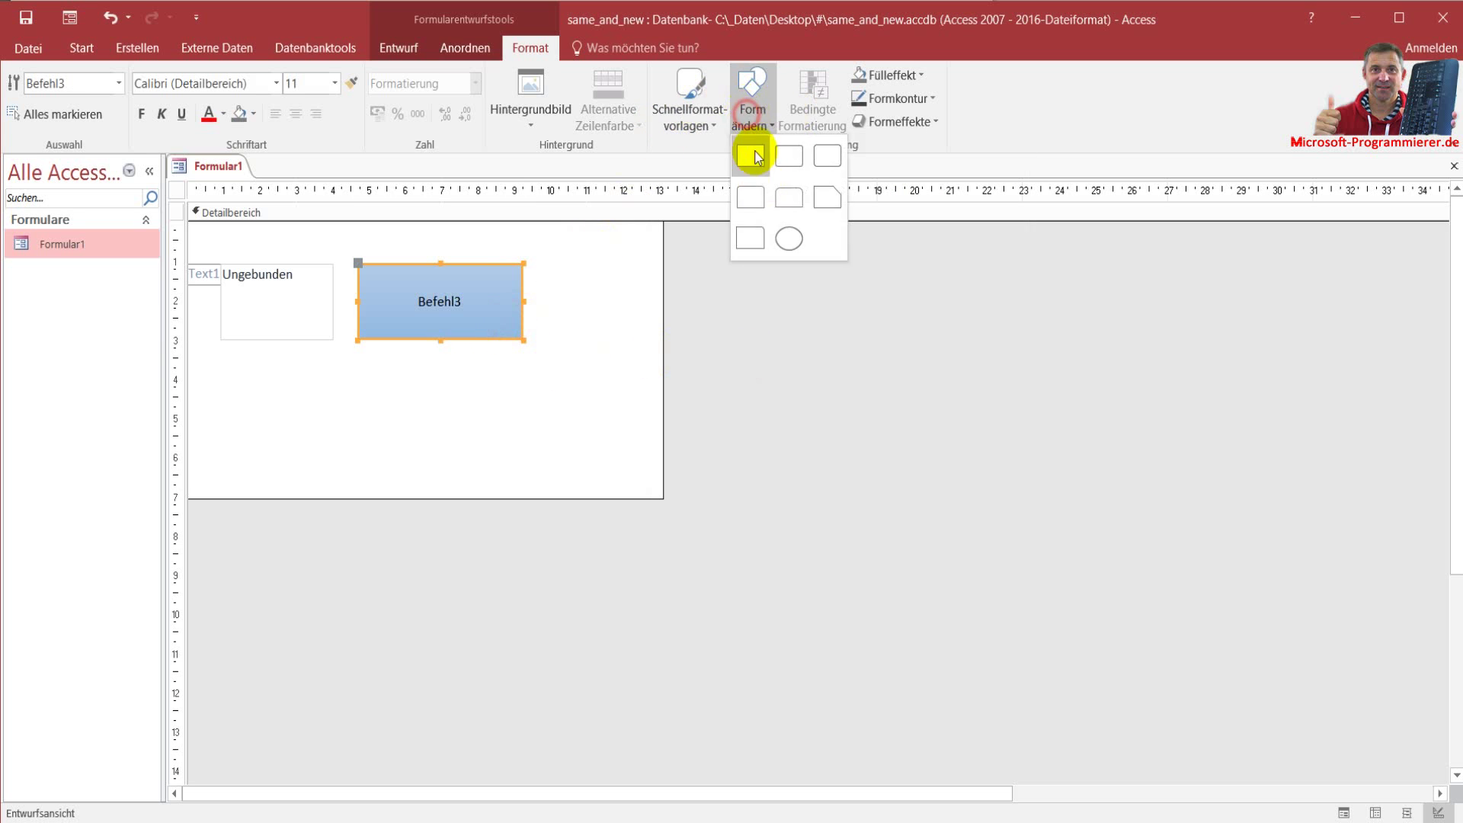
pyautogui.click(799, 214)
pyautogui.click(526, 356)
pyautogui.click(506, 327)
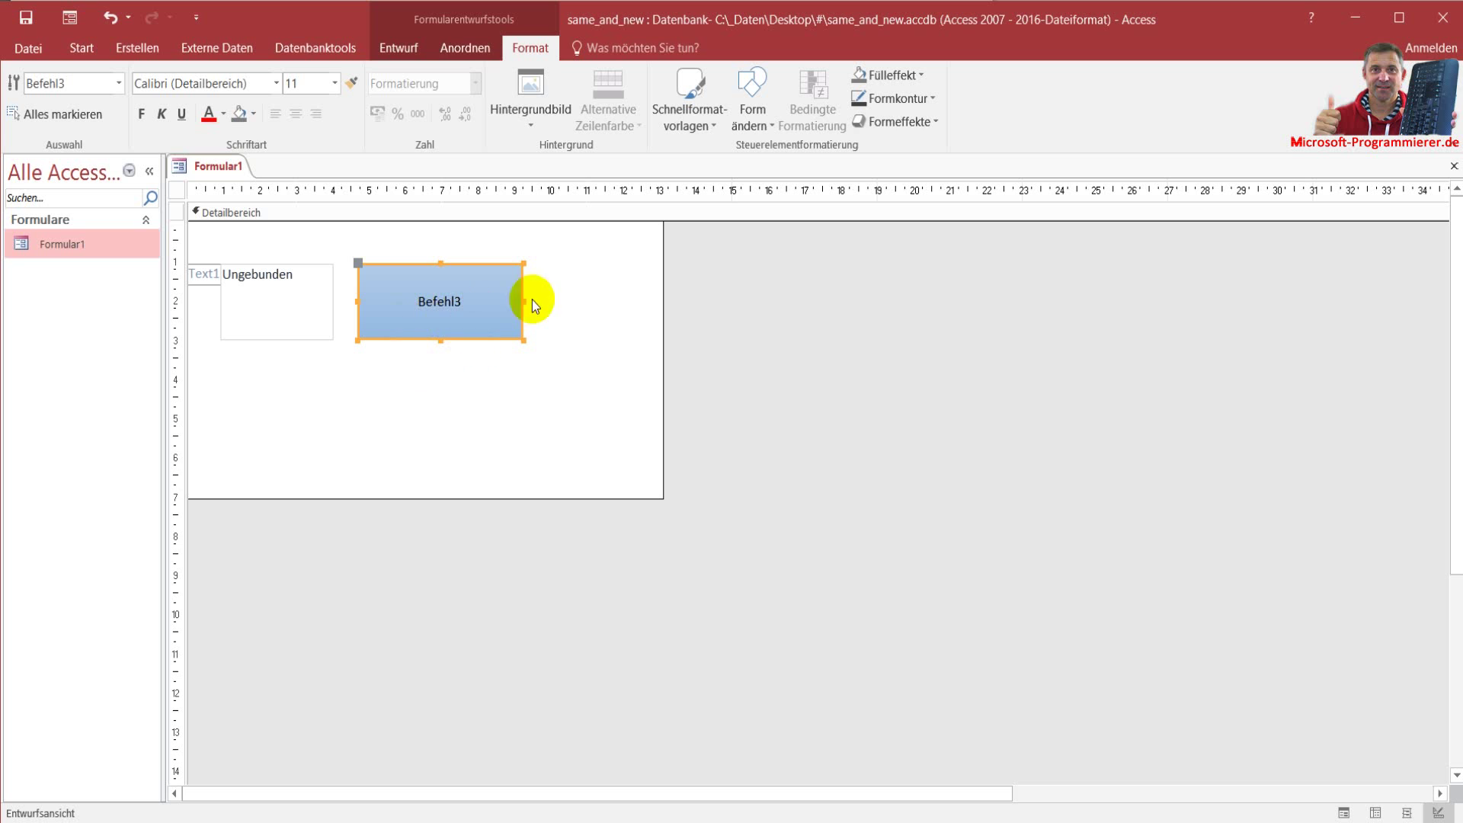
# - Add a bevel shape effect to Befehl3 and change its shape to an oval
pyautogui.click(894, 121)
pyautogui.moveTo(881, 293)
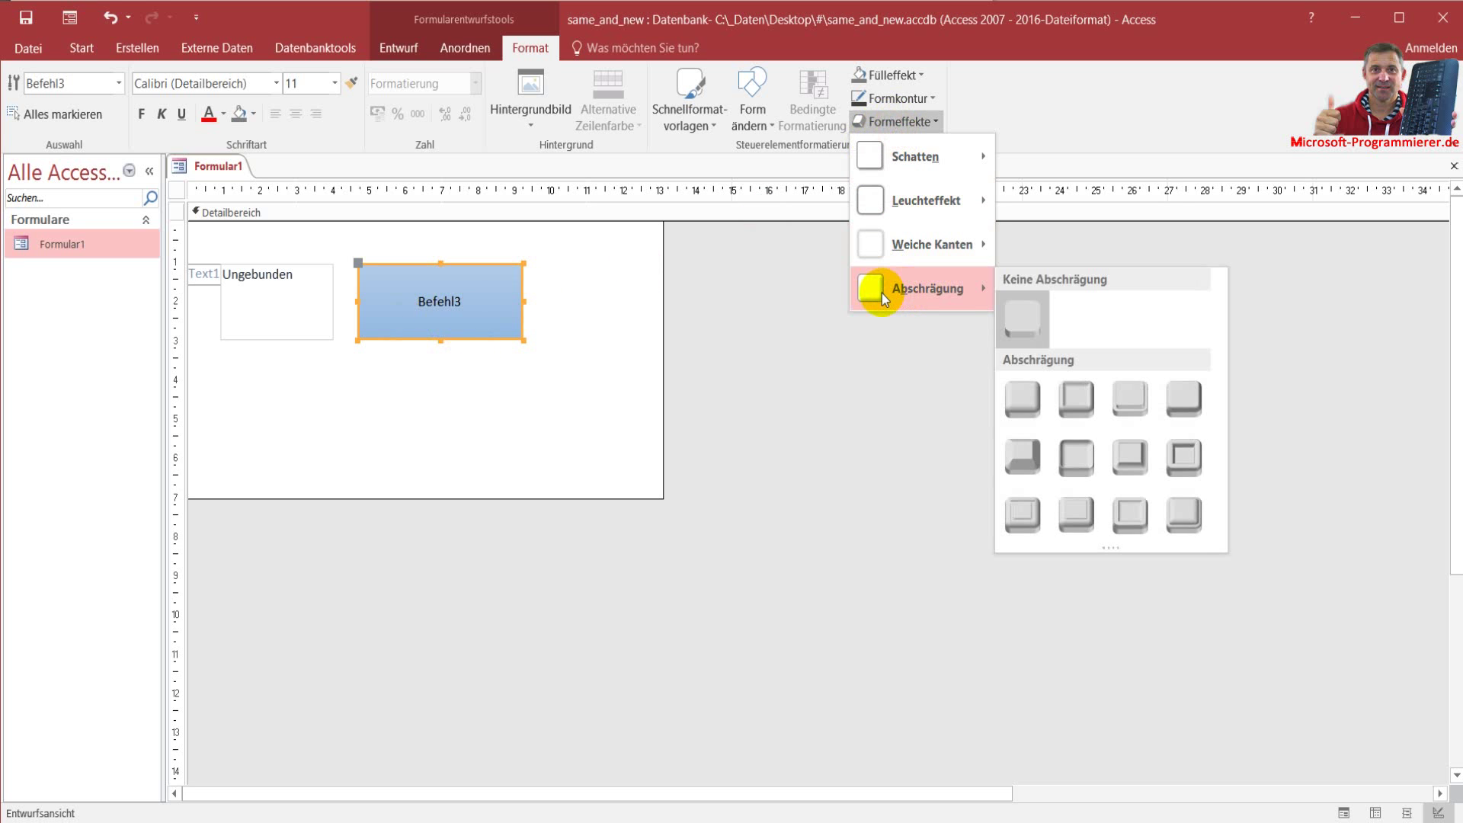
pyautogui.click(1087, 459)
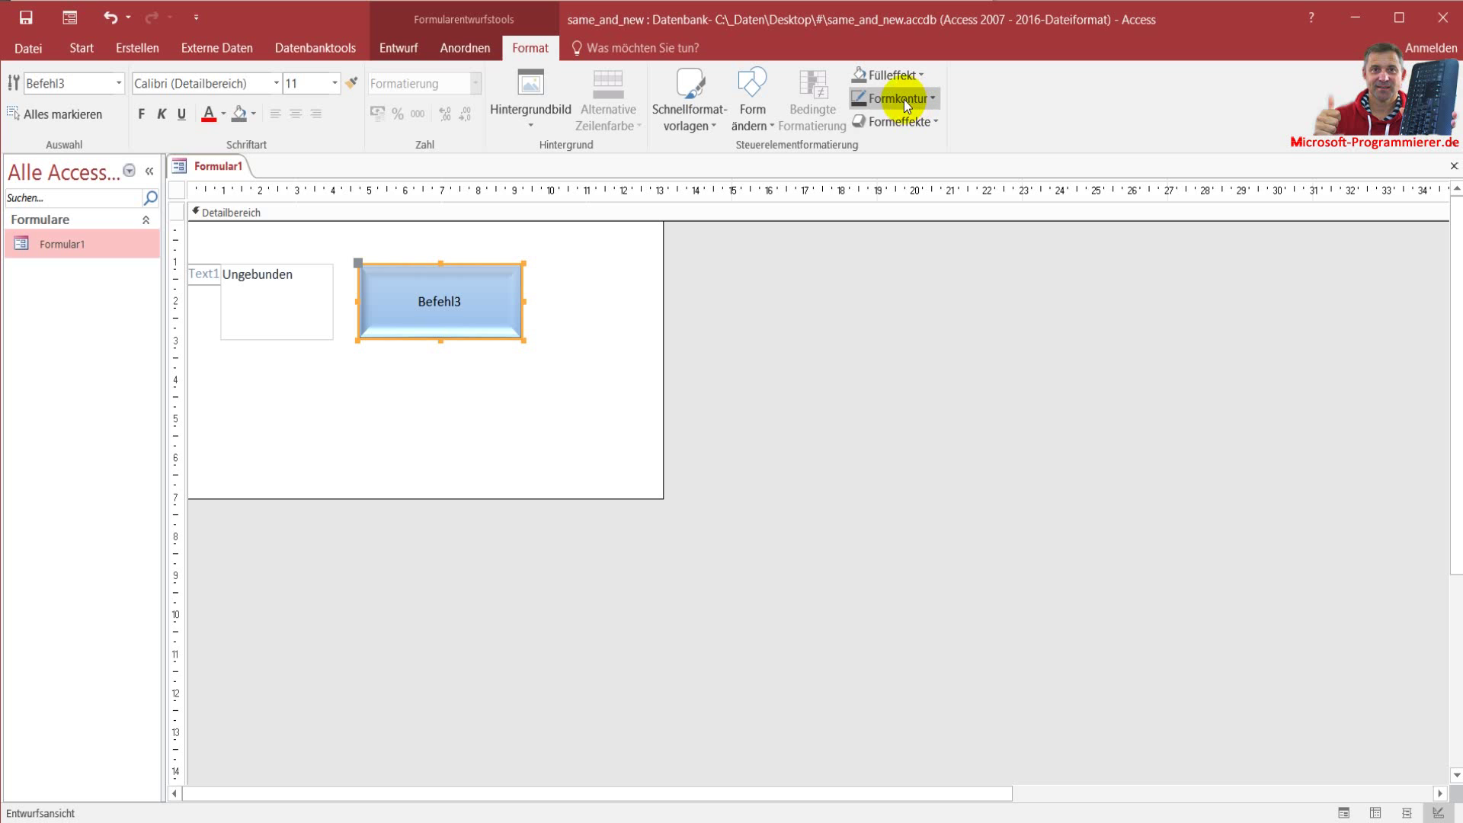
pyautogui.click(752, 116)
pyautogui.click(788, 241)
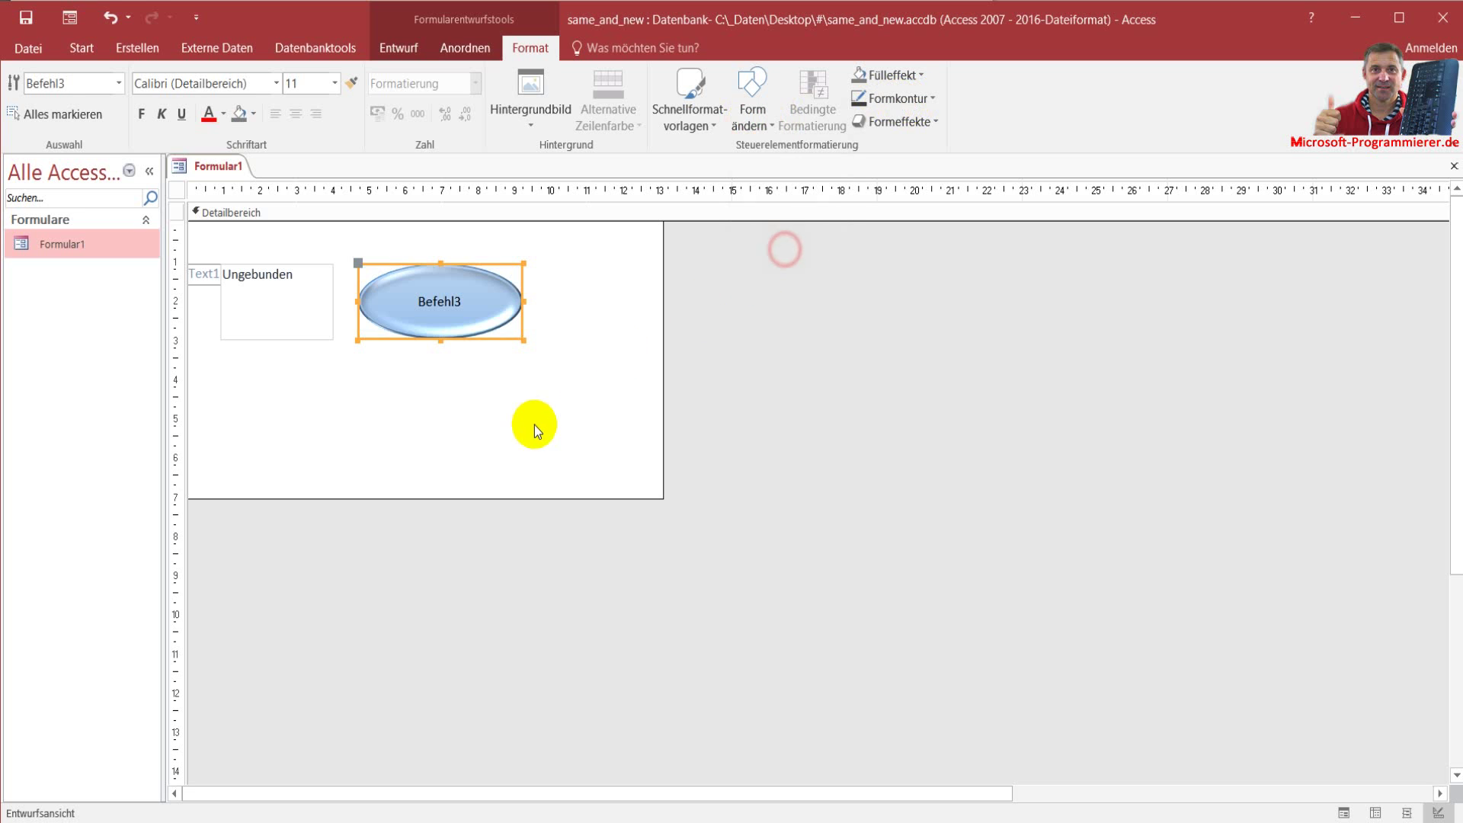
pyautogui.click(536, 418)
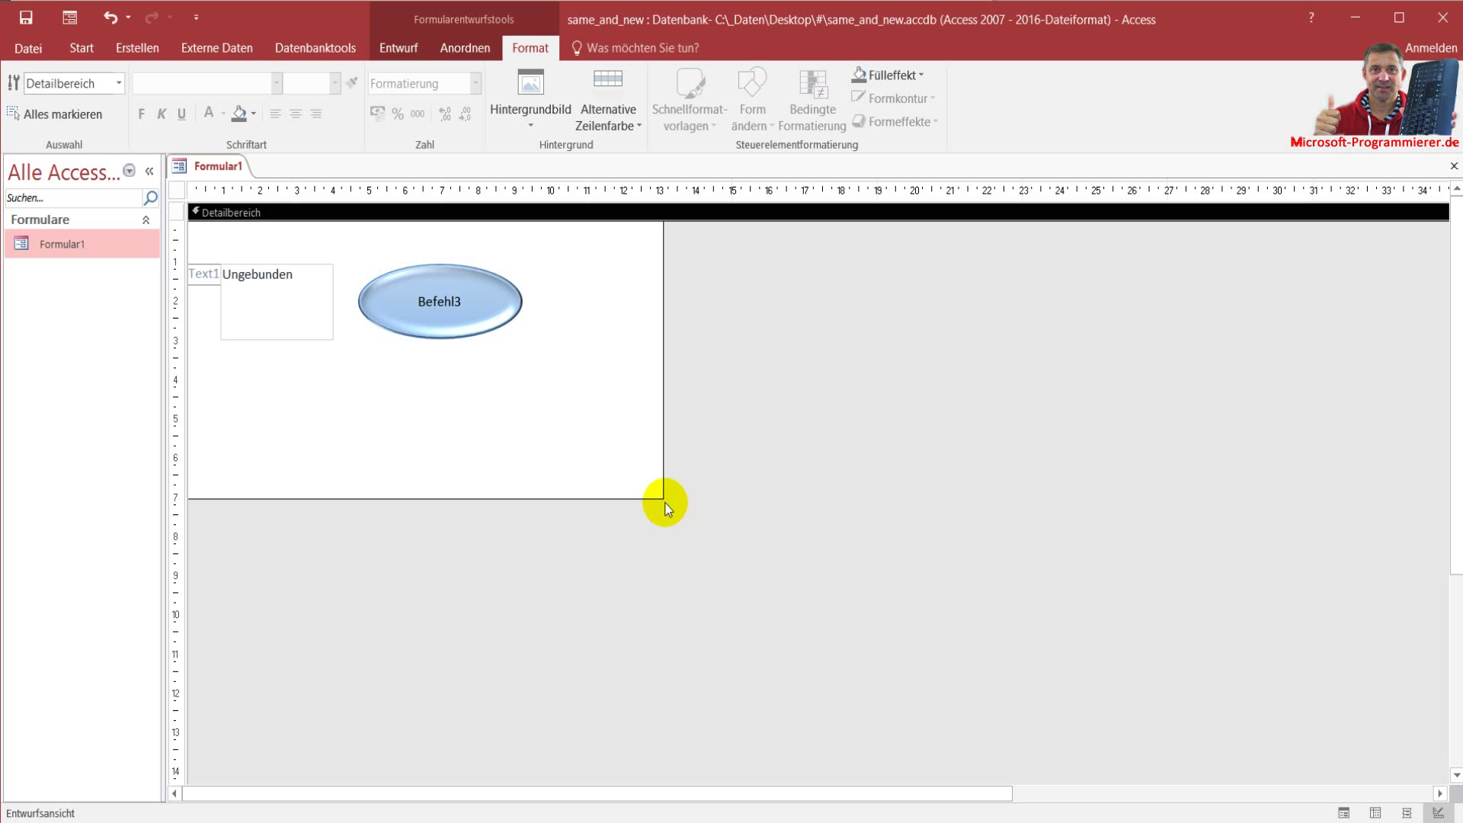
# - Review the Current Database options, then close Access and save Formular1
pyautogui.click(1446, 23)
pyautogui.click(1071, 464)
pyautogui.click(32, 53)
pyautogui.click(60, 385)
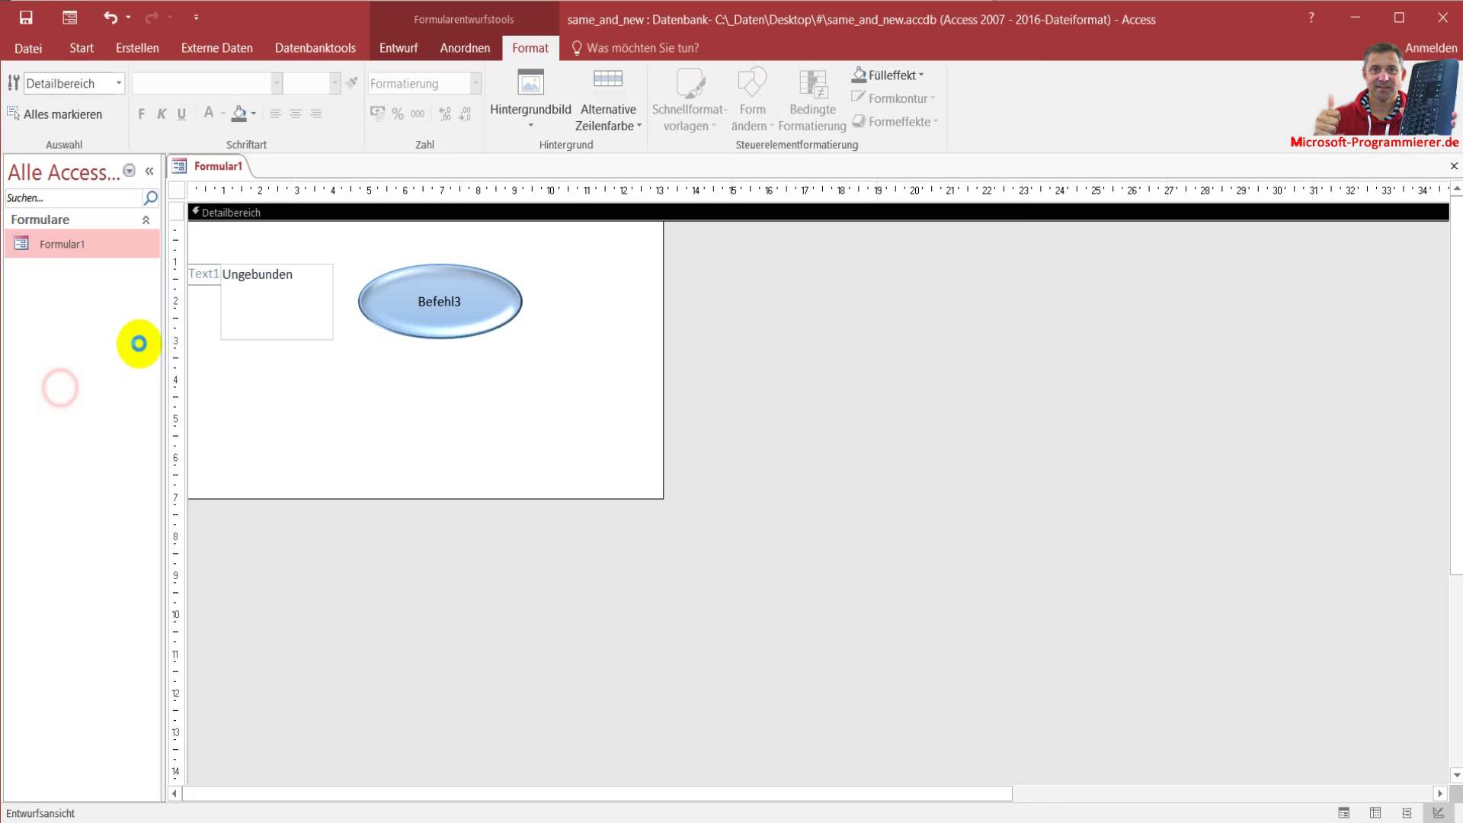
pyautogui.click(174, 124)
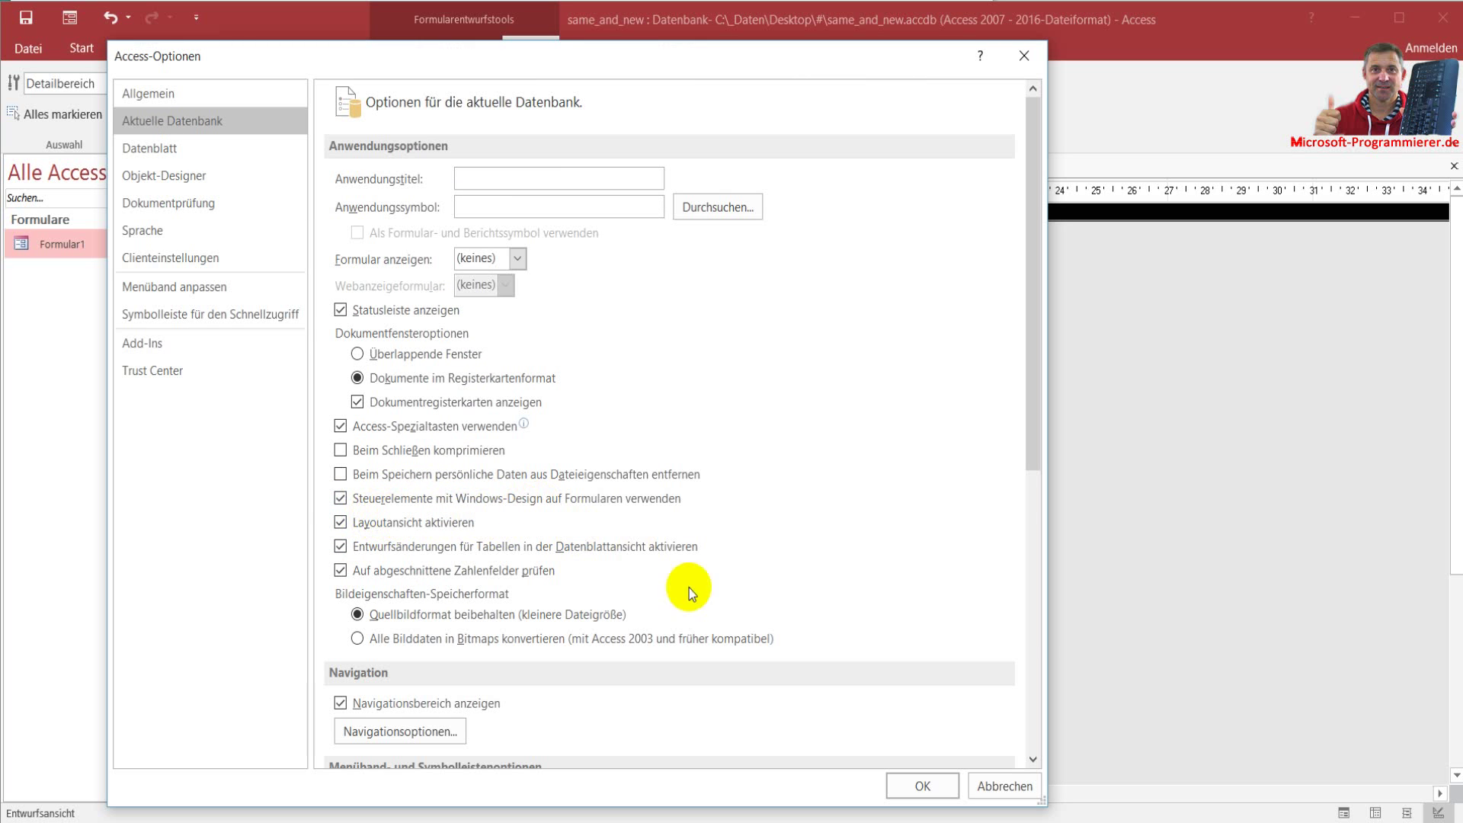
pyautogui.click(918, 783)
pyautogui.click(1443, 17)
pyautogui.click(888, 466)
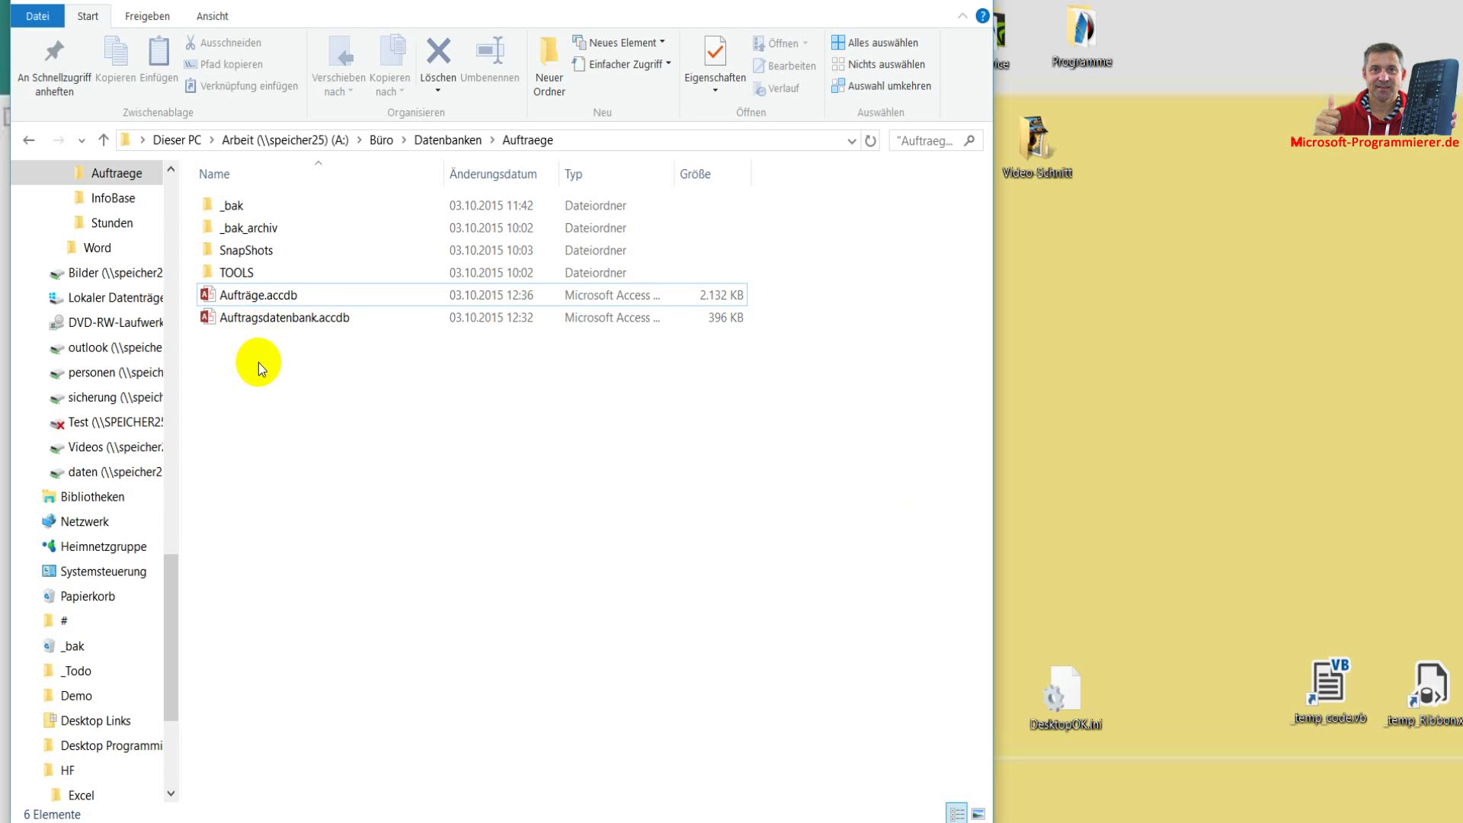
# - Rename Aufträge.accdb to Aufträge.mdb and confirm the extension change
pyautogui.click(282, 295)
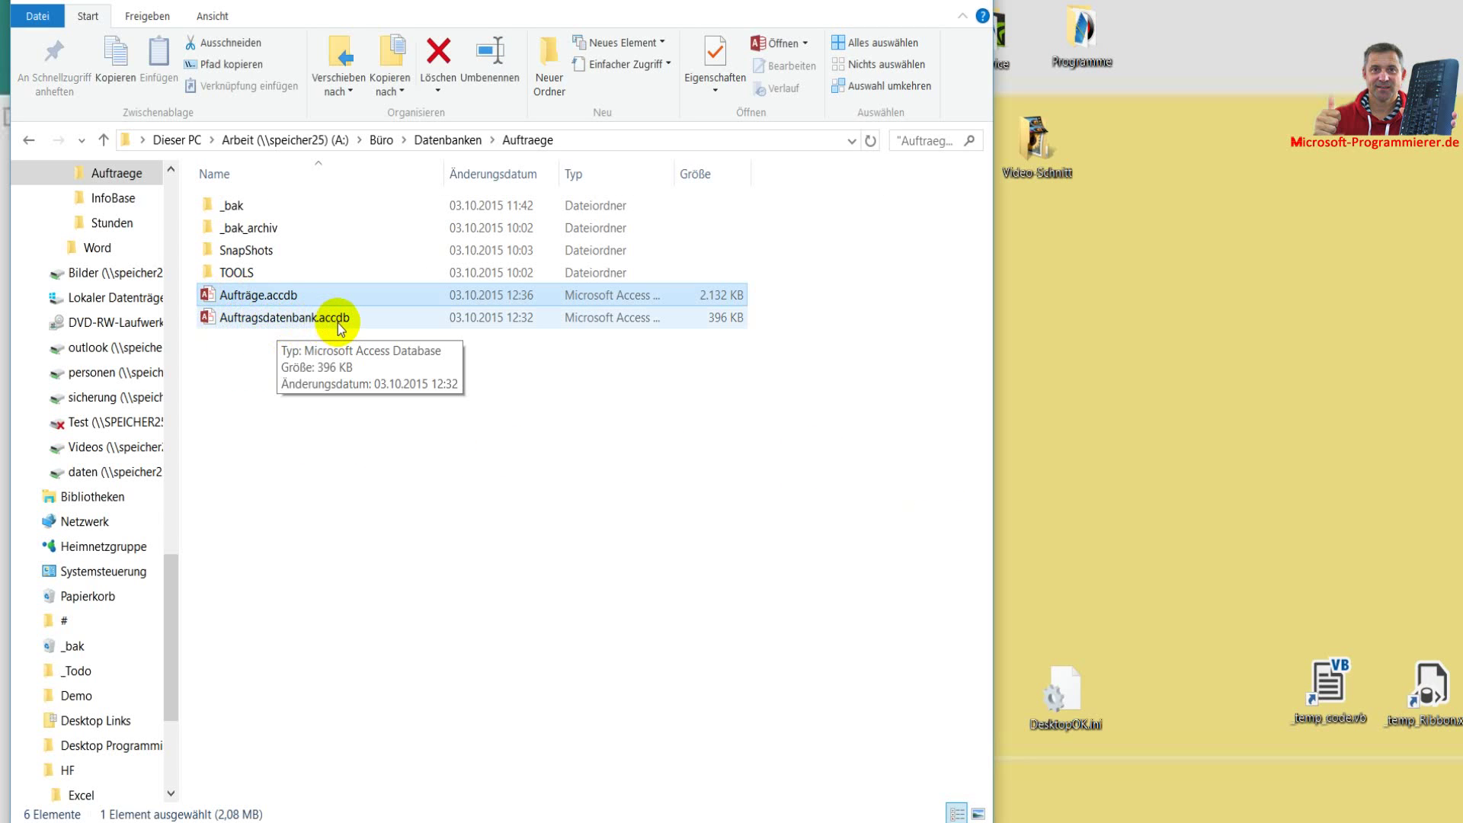
pyautogui.rightClick(296, 299)
pyautogui.click(400, 610)
pyautogui.click(305, 296)
pyautogui.press('BackSpace')
pyautogui.press('BackSpace')
pyautogui.press('BackSpace')
pyautogui.press('BackSpace')
pyautogui.press('BackSpace')
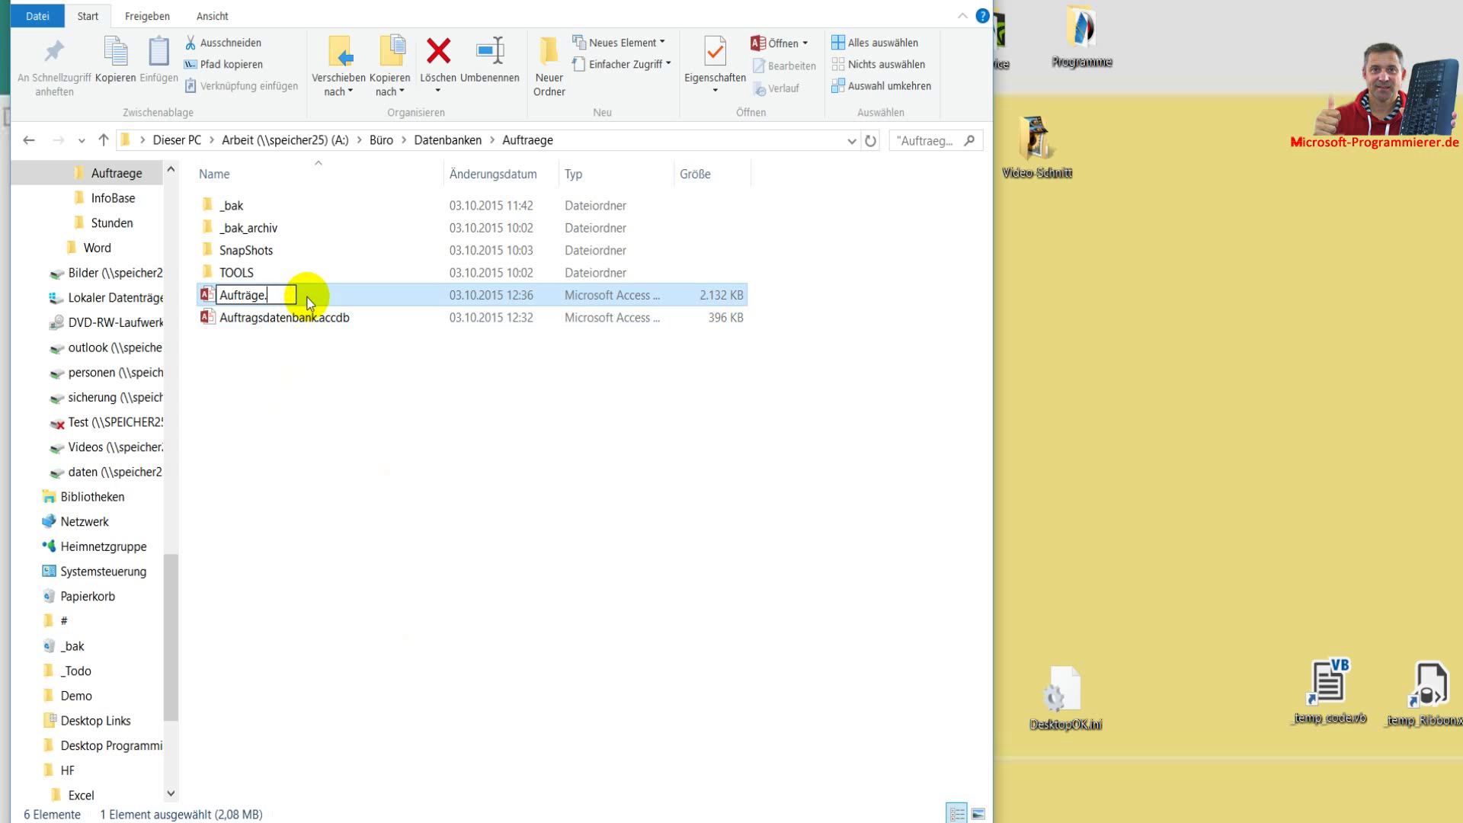
pyautogui.write('mdb')
pyautogui.press('Return')
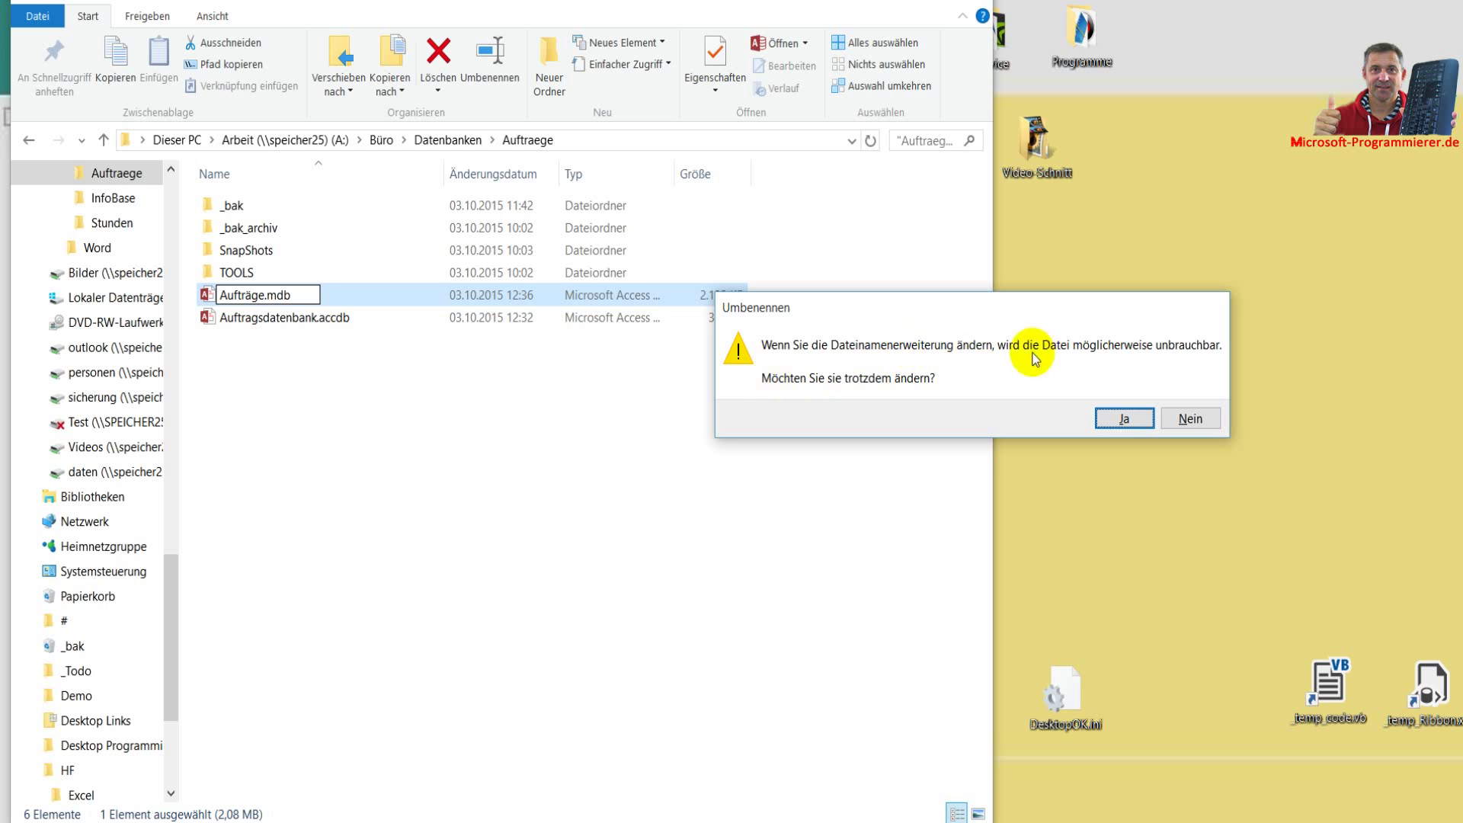
pyautogui.click(1125, 418)
pyautogui.click(315, 458)
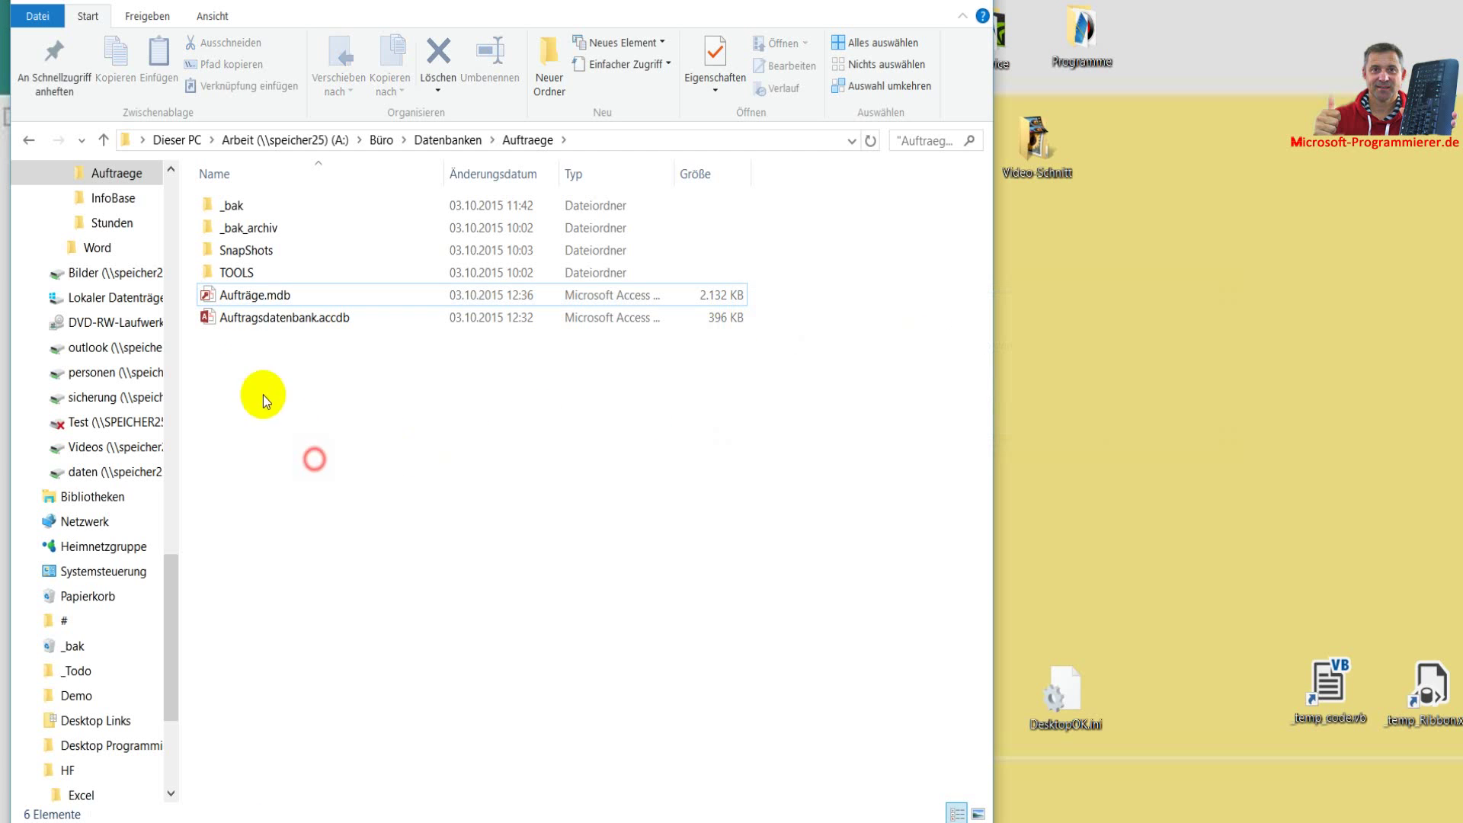
pyautogui.click(263, 296)
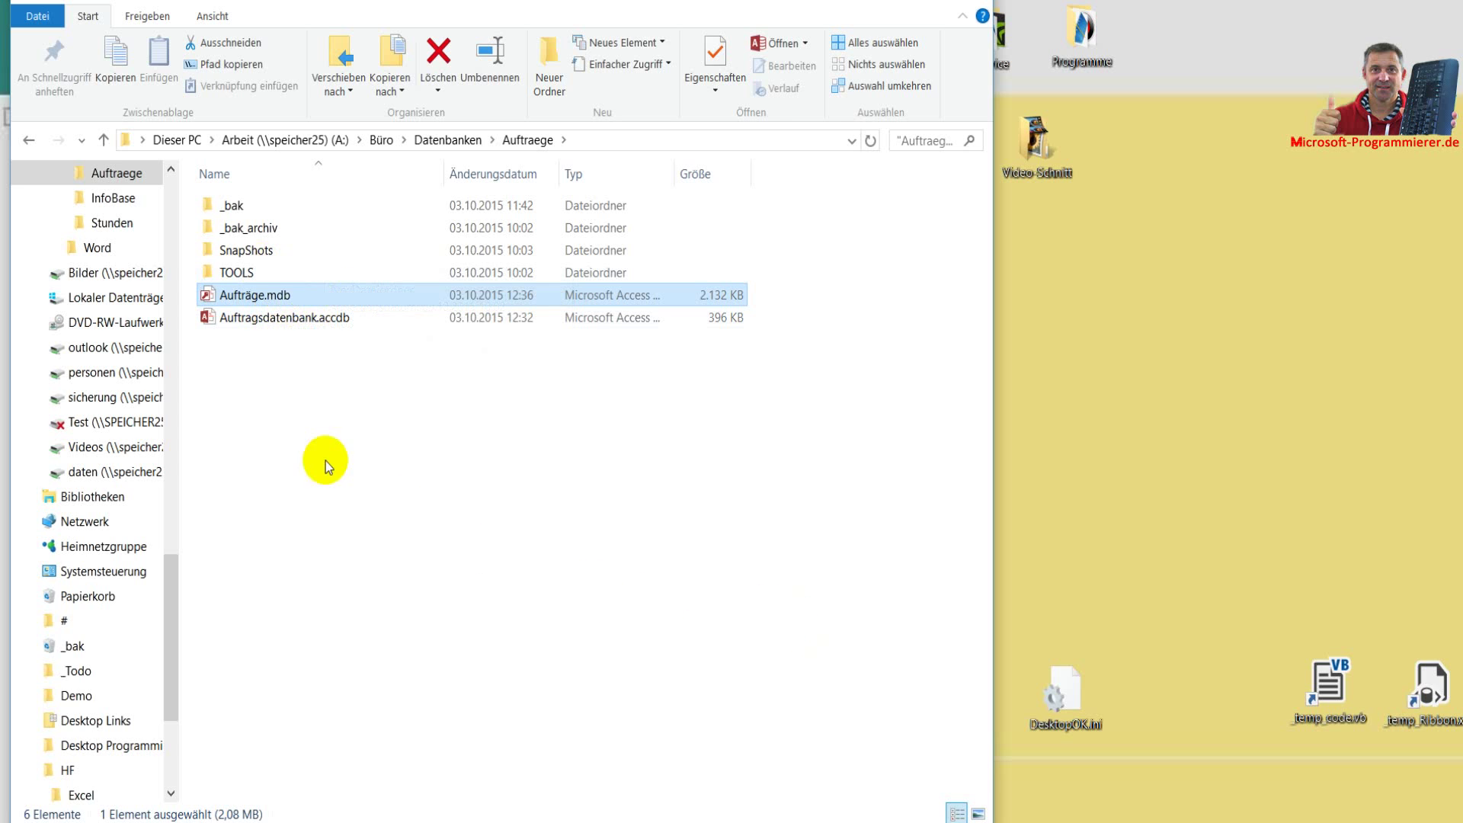
pyautogui.rightClick(244, 322)
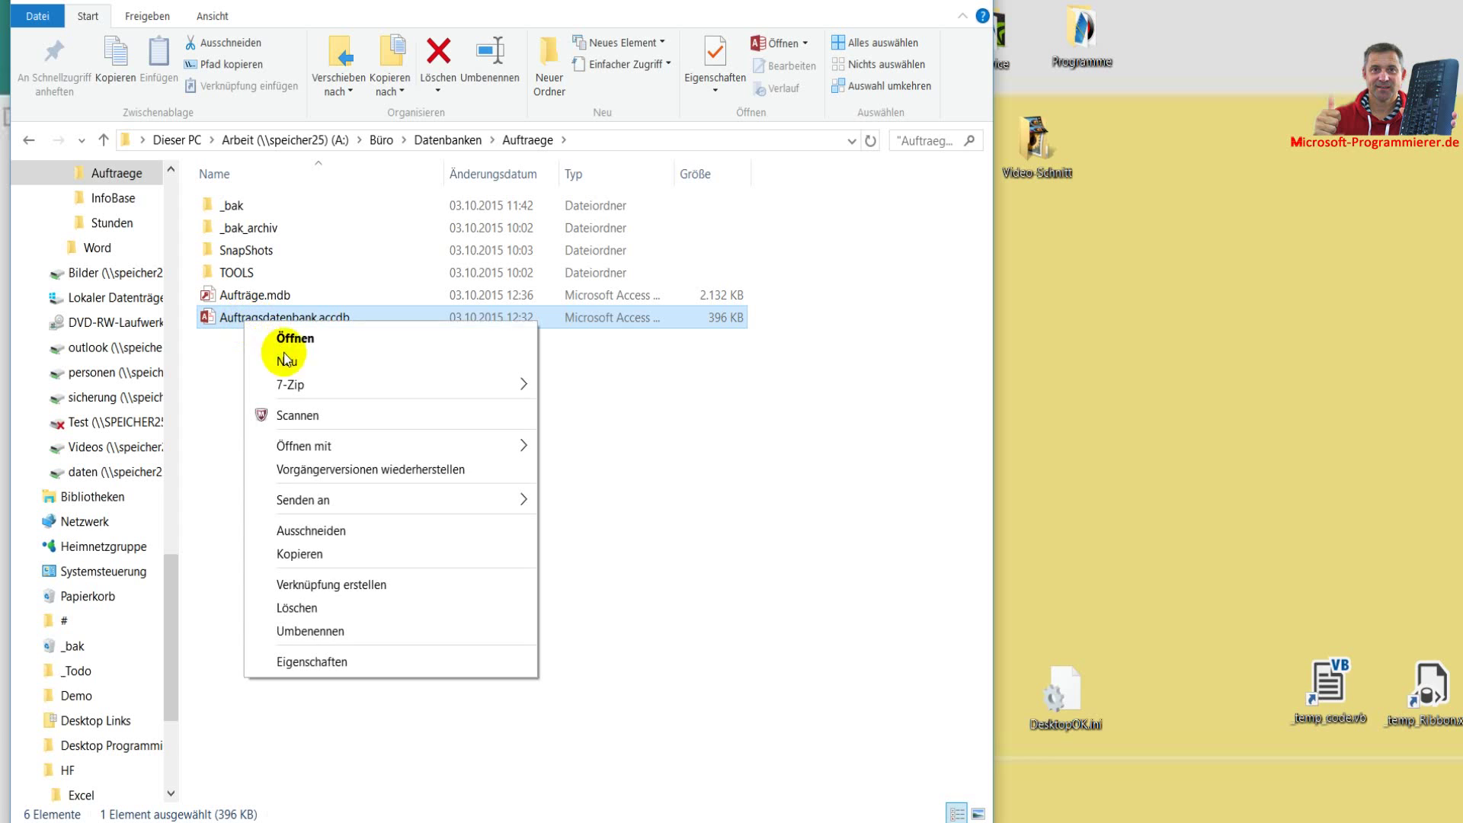
# - Open Auftragsdatenbank and start an import from another Access database
pyautogui.click(293, 341)
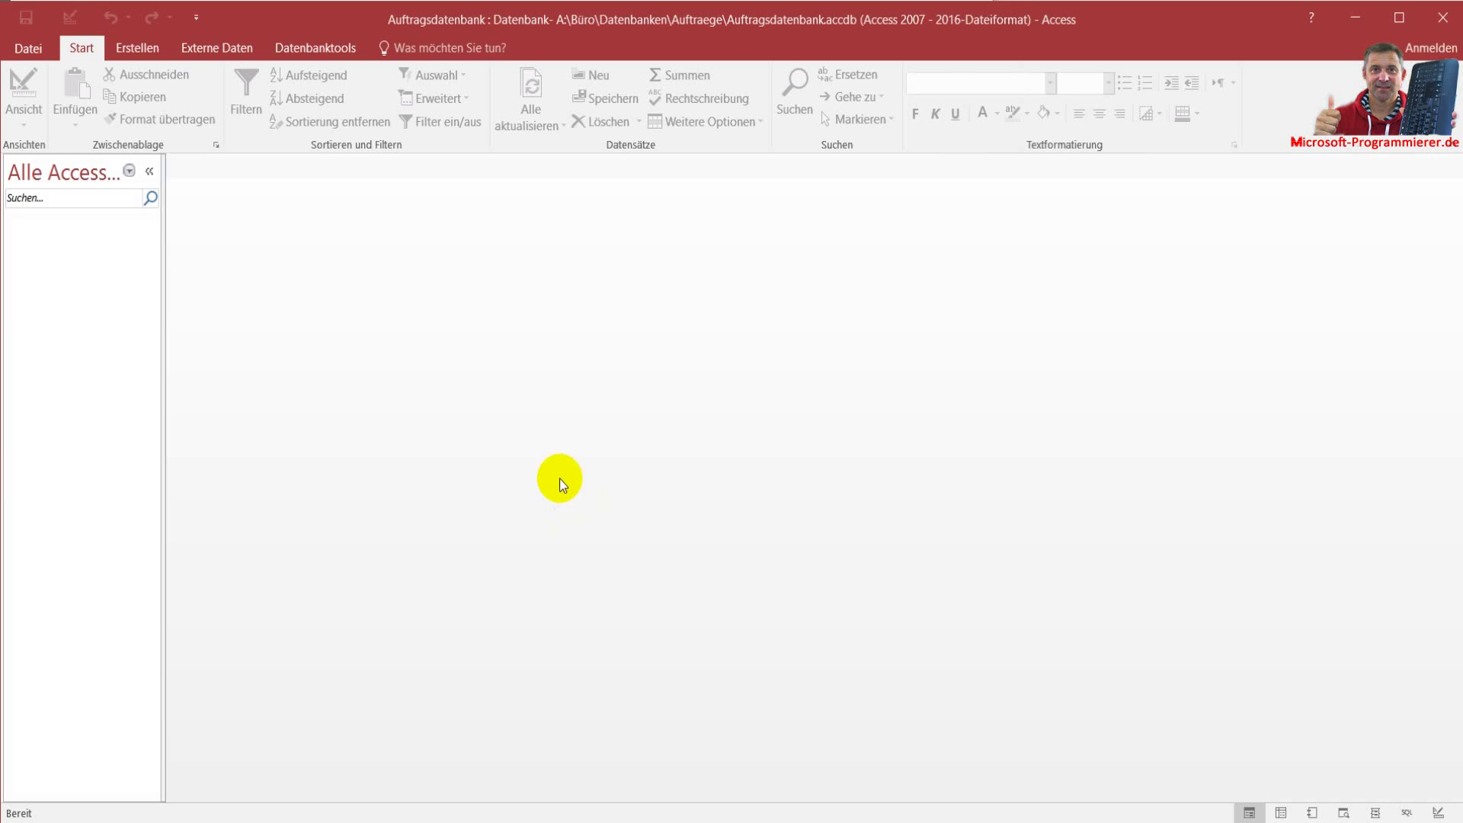
pyautogui.click(201, 49)
pyautogui.click(248, 88)
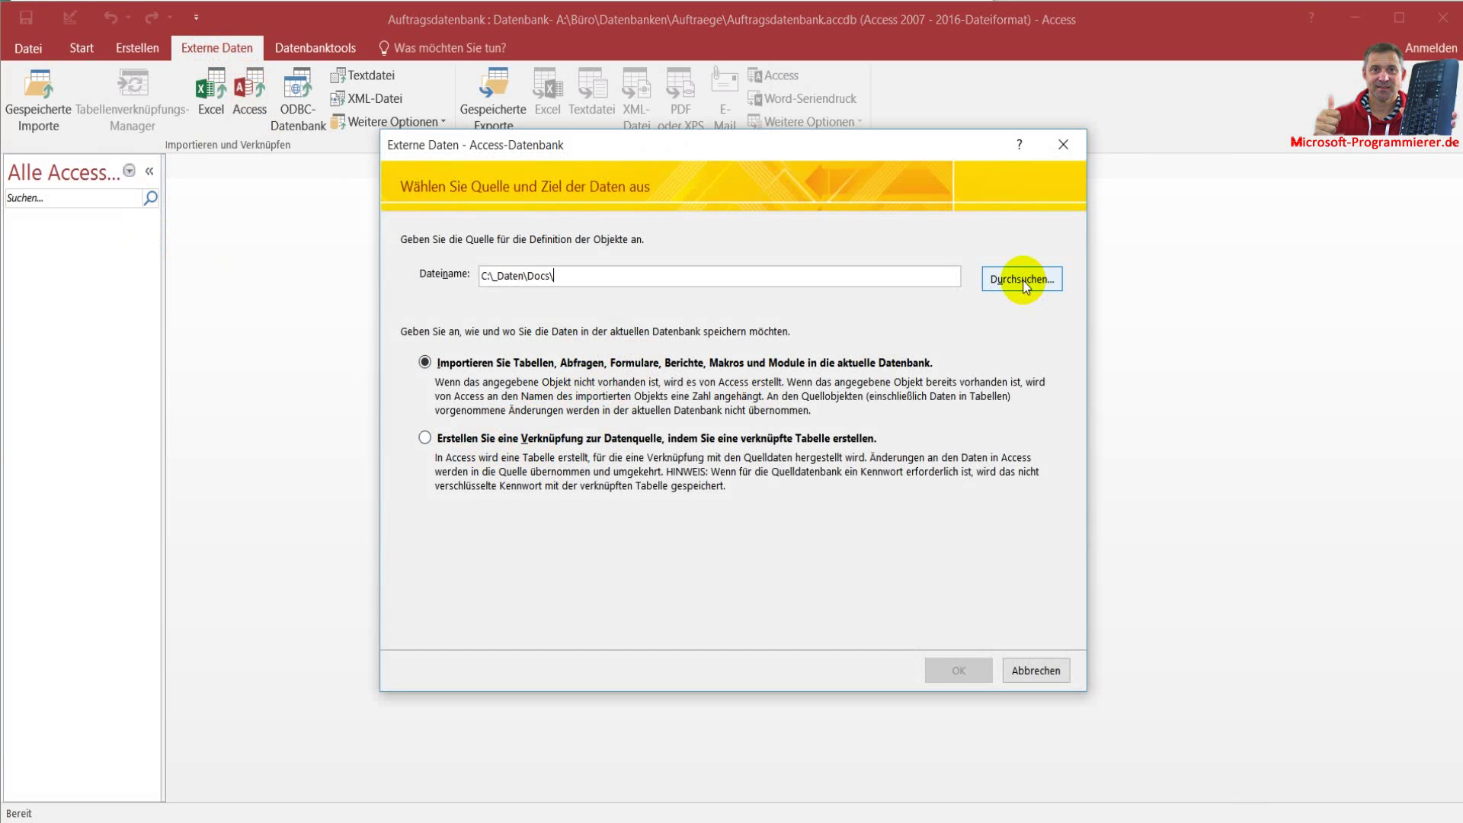
pyautogui.click(1024, 281)
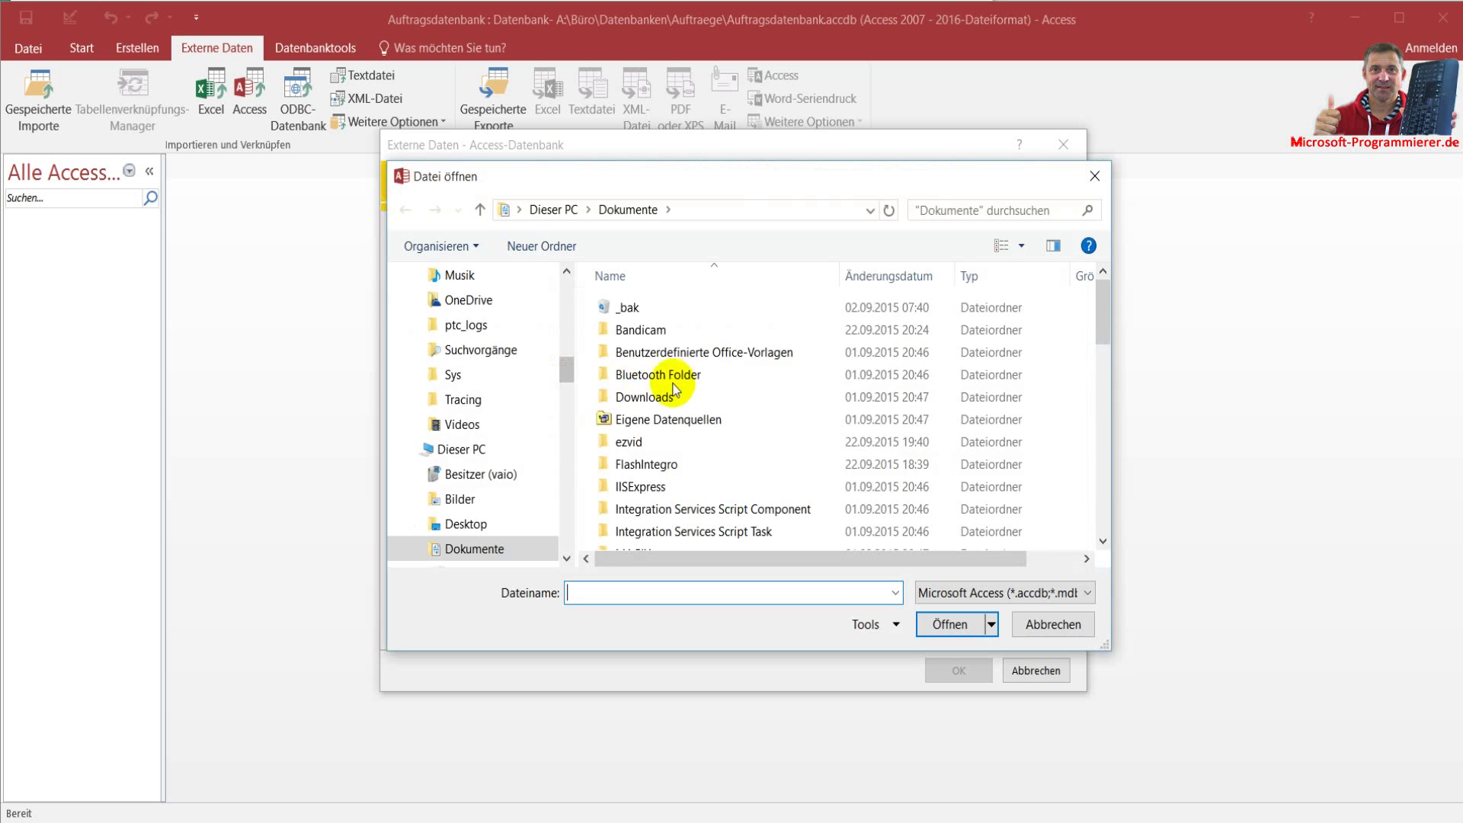
# - Choose A:\Büro\Datenbanken\Auftraege\Aufträge.mdb as the source file
pyautogui.moveTo(567, 371); pyautogui.dragTo(565, 288)
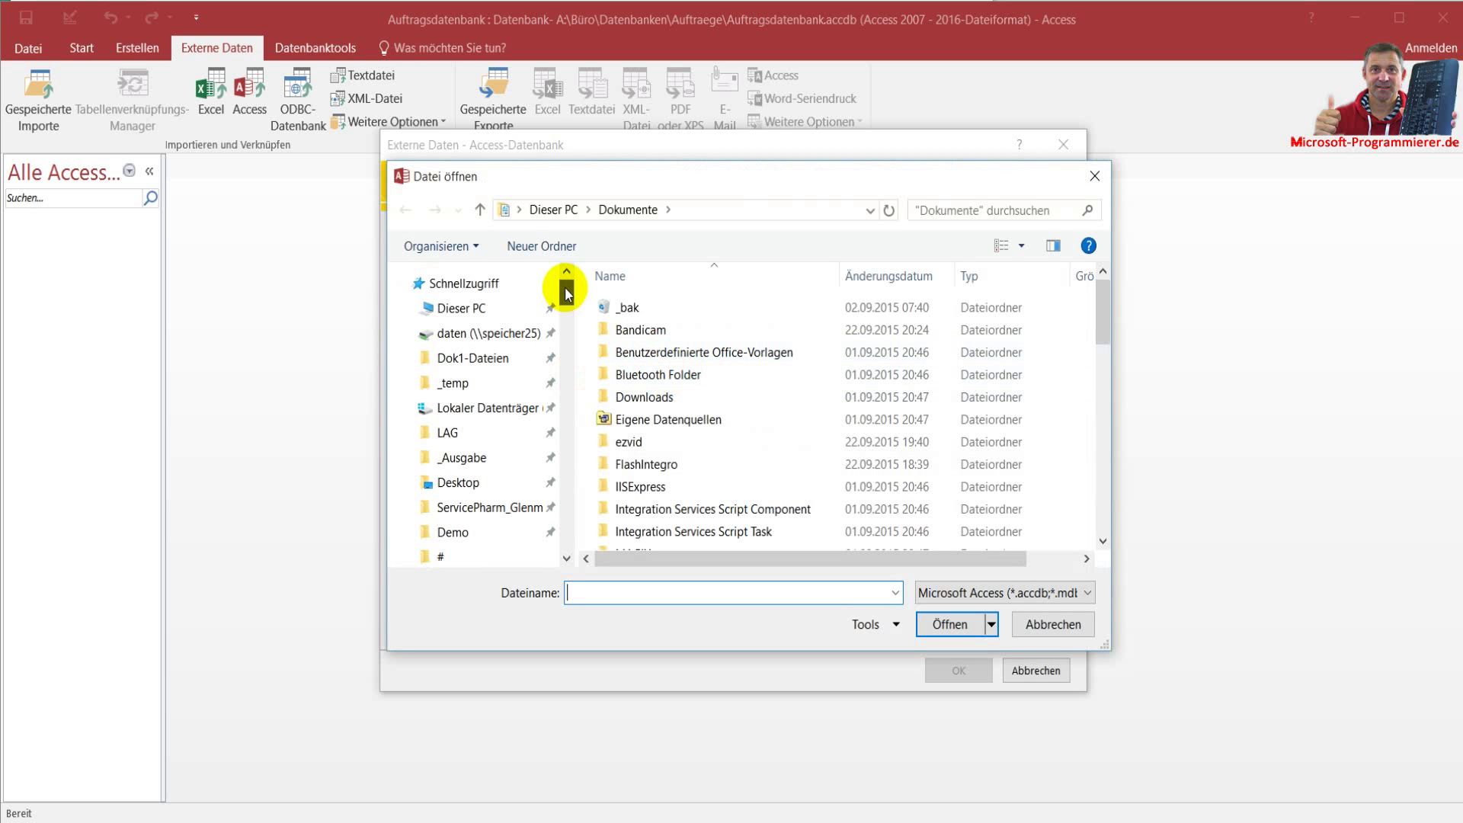
pyautogui.scroll(-6, 558, 539)
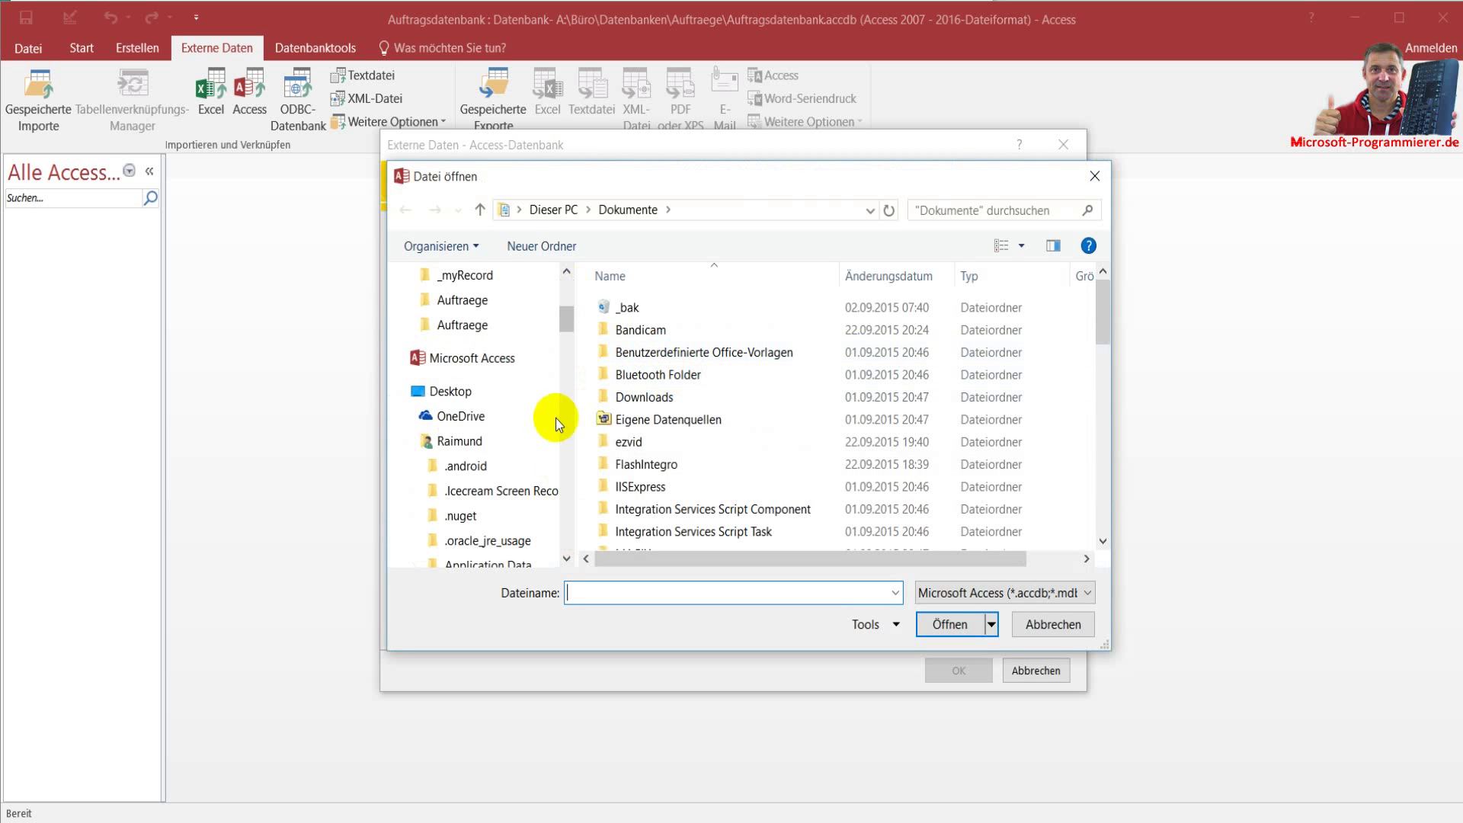
pyautogui.click(406, 441)
pyautogui.click(450, 465)
pyautogui.scroll(-5, 702, 457)
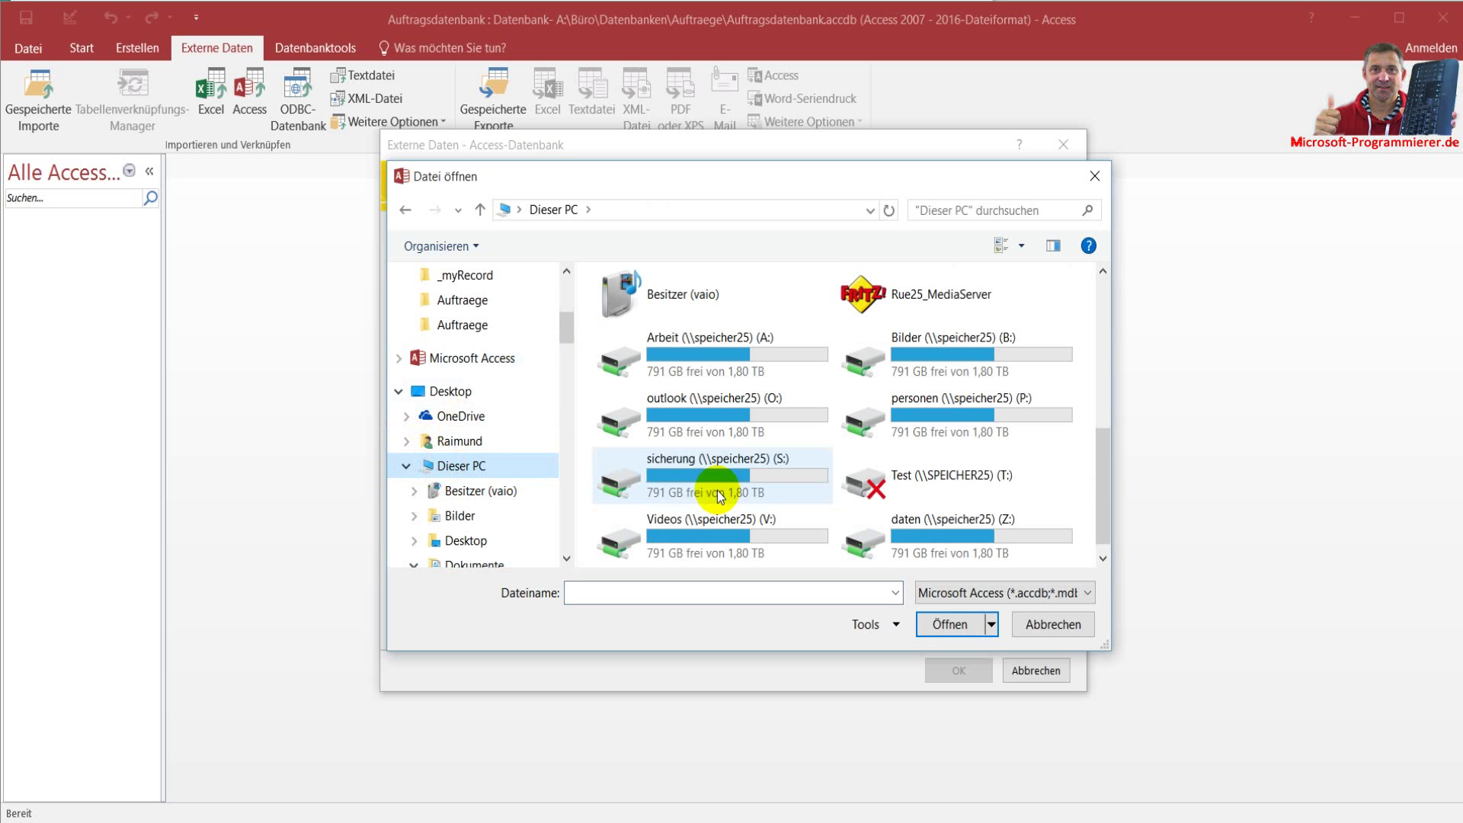
pyautogui.click(738, 349)
pyautogui.doubleClick(738, 349)
pyautogui.doubleClick(630, 310)
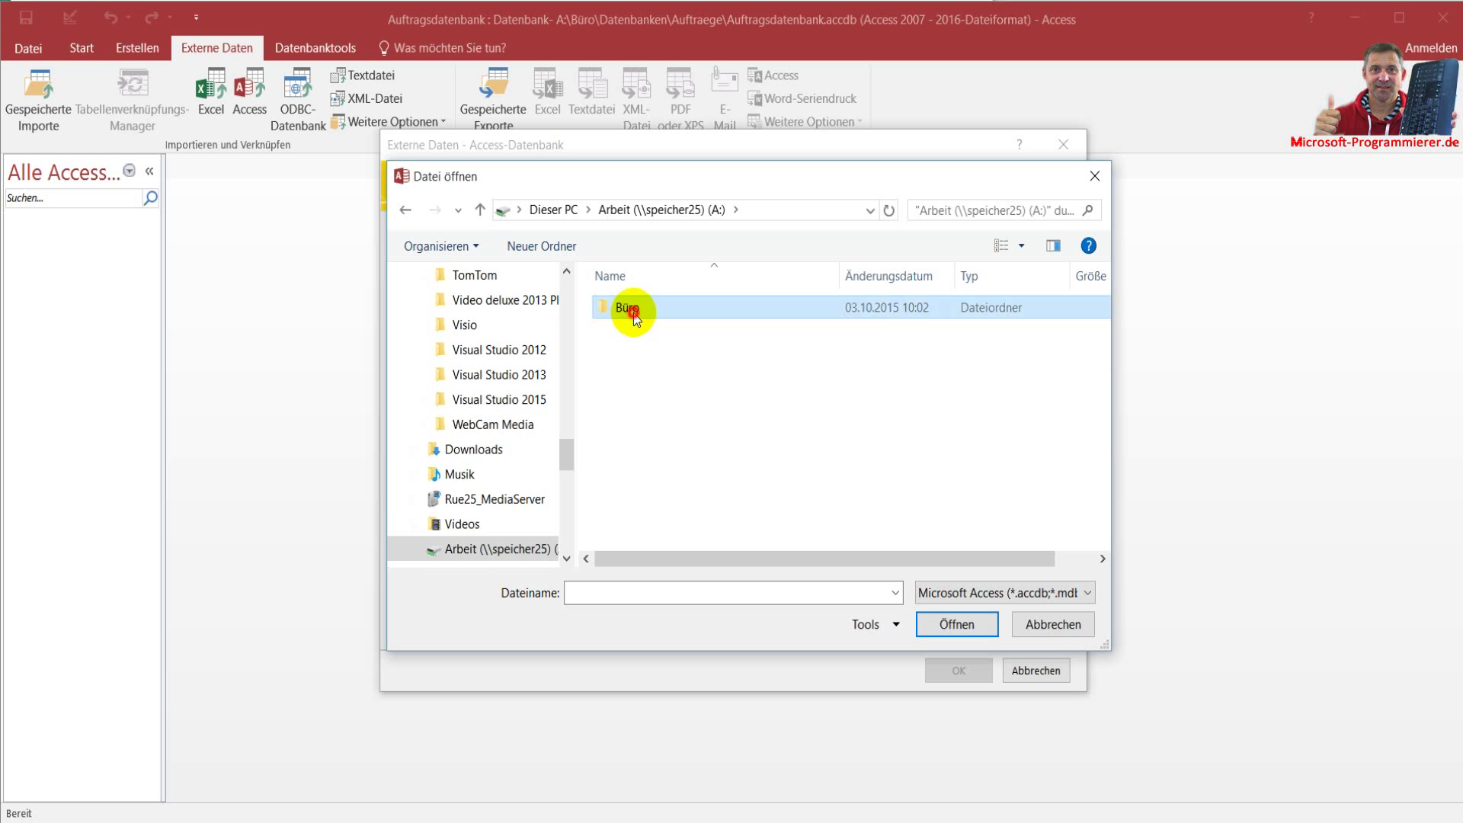
pyautogui.click(644, 352)
pyautogui.doubleClick(644, 352)
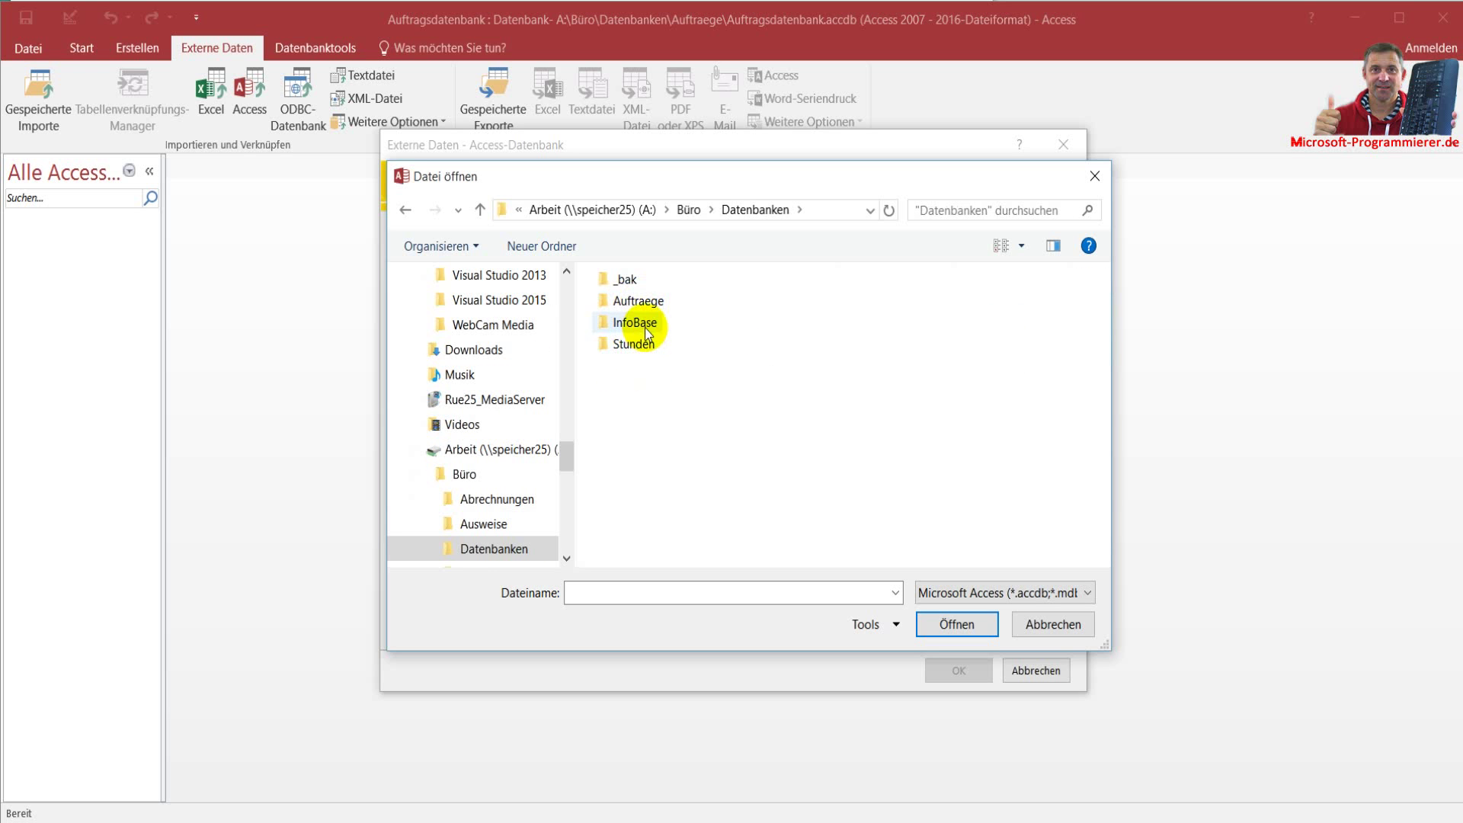
pyautogui.doubleClick(640, 302)
pyautogui.doubleClick(665, 397)
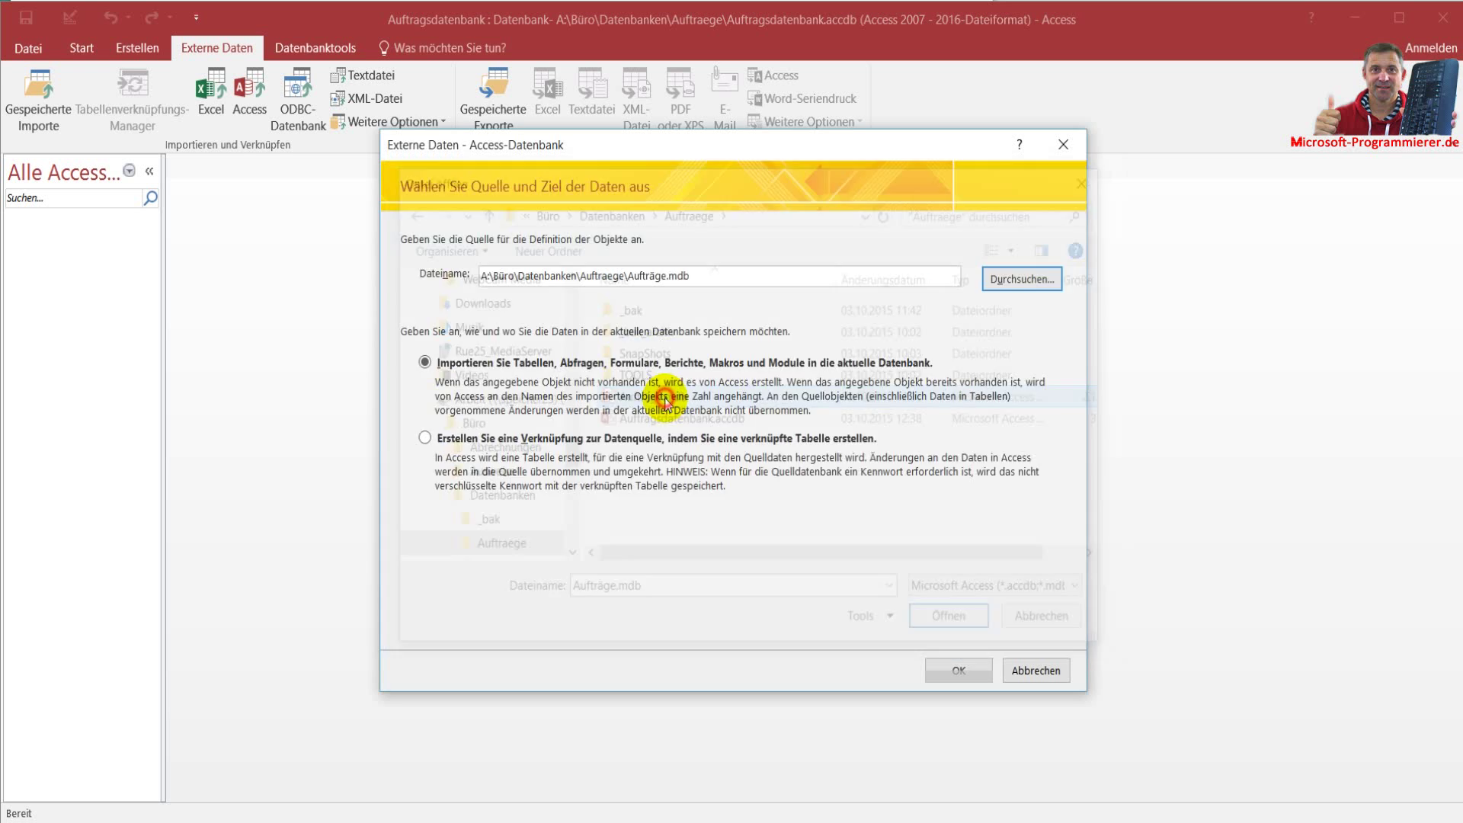
# - Confirm the source and select all tables, queries and forms for import
pyautogui.click(956, 670)
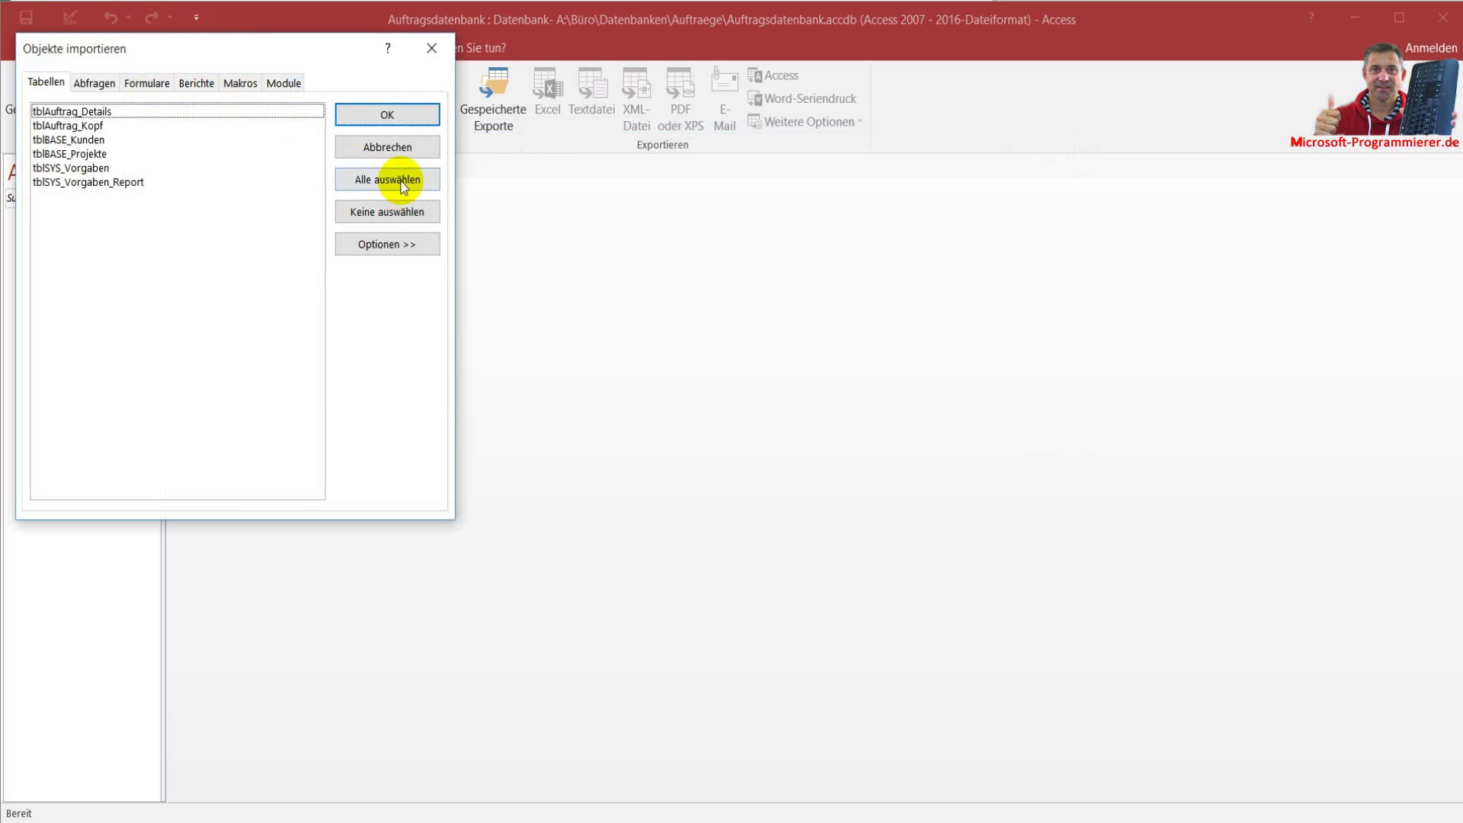
pyautogui.click(401, 183)
pyautogui.click(90, 84)
pyautogui.click(387, 180)
pyautogui.click(137, 82)
pyautogui.click(395, 183)
# - Select all reports, macros and modules too, then start the import
pyautogui.click(196, 84)
pyautogui.click(373, 180)
pyautogui.click(240, 89)
pyautogui.click(373, 180)
pyautogui.click(285, 87)
pyautogui.click(359, 183)
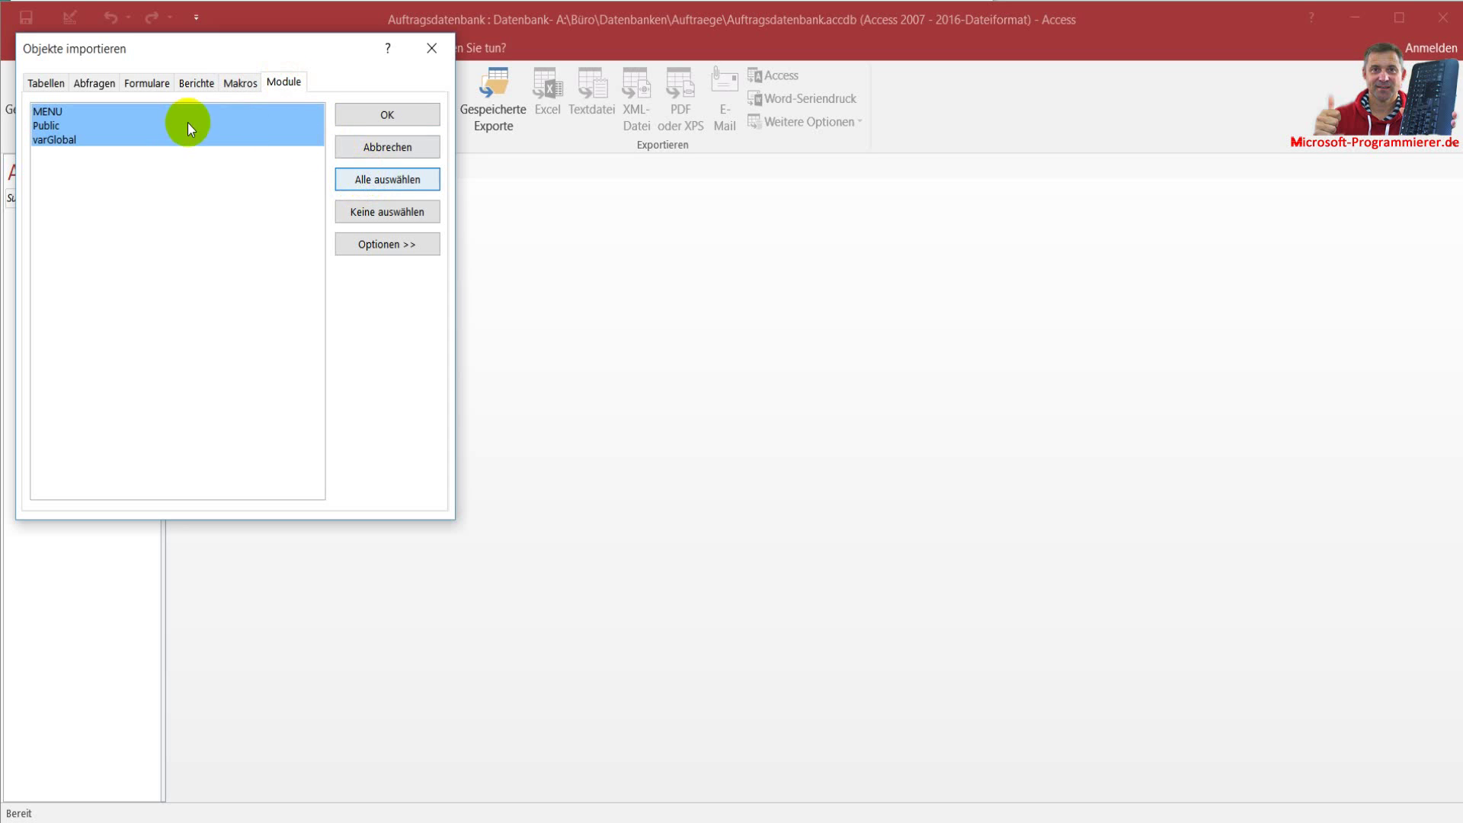
pyautogui.click(390, 114)
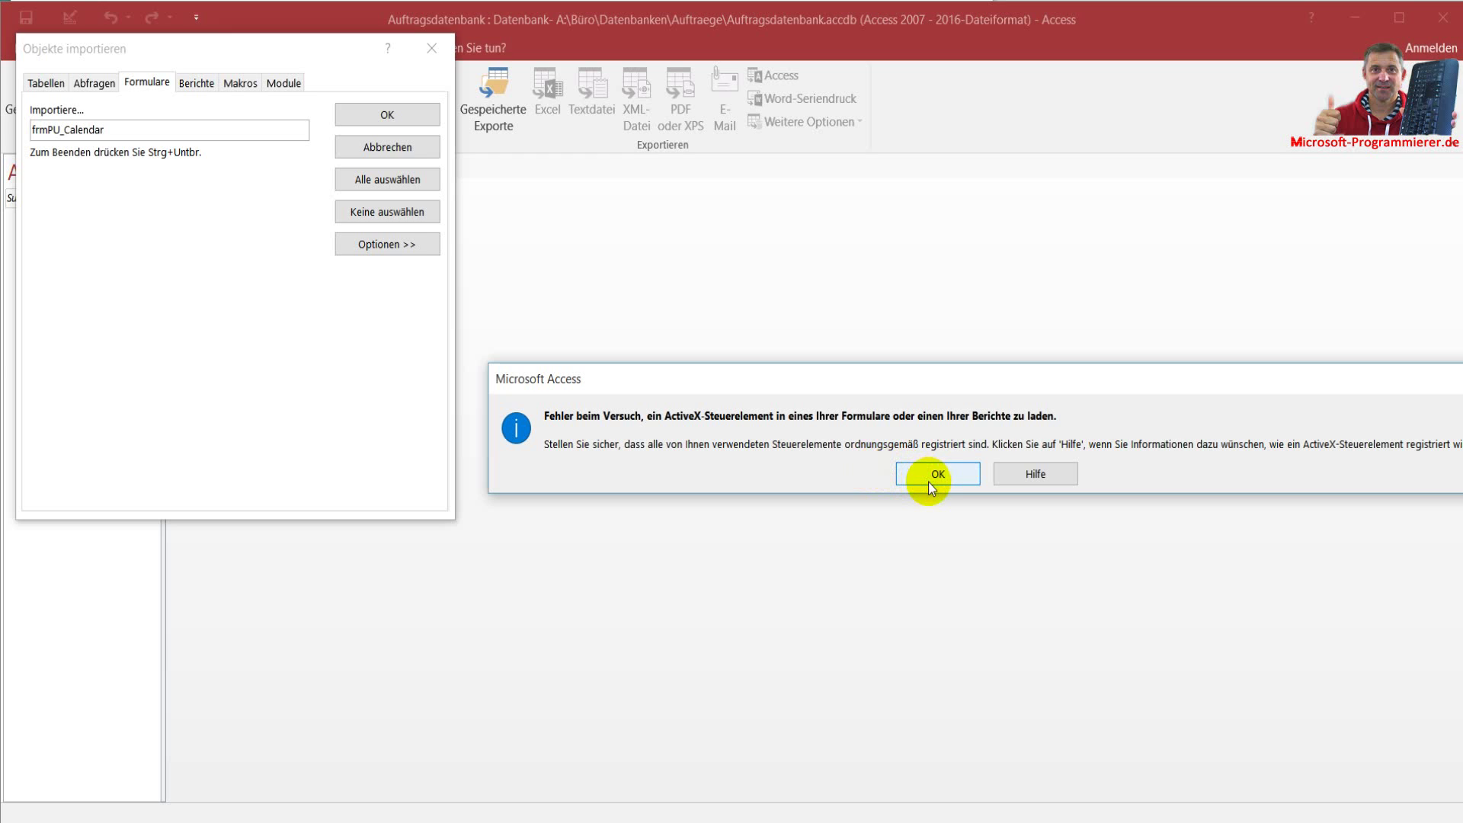
# - Dismiss the ActiveX control error at frmPU_Calendar so the import continues
pyautogui.click(930, 477)
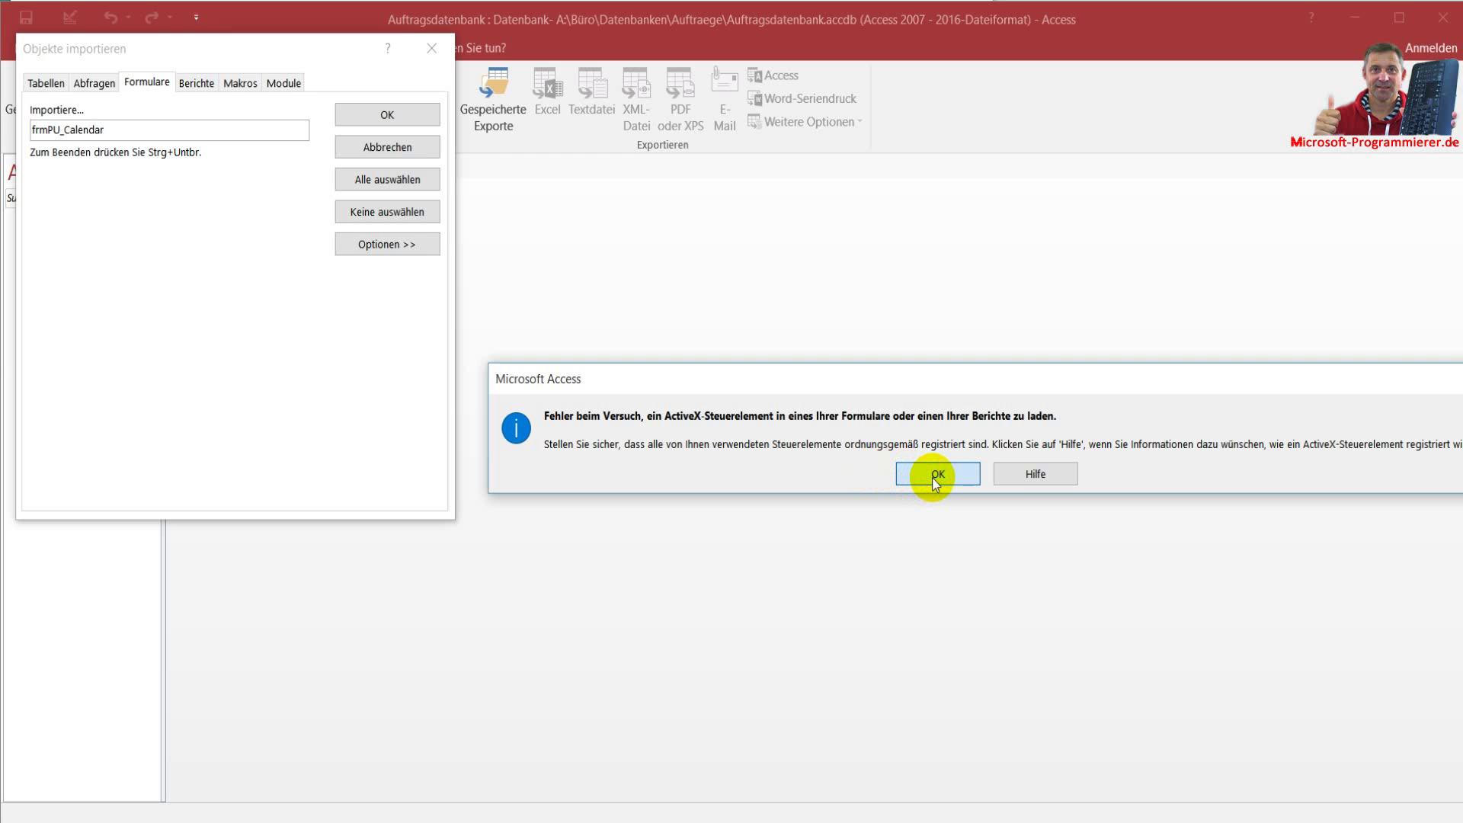